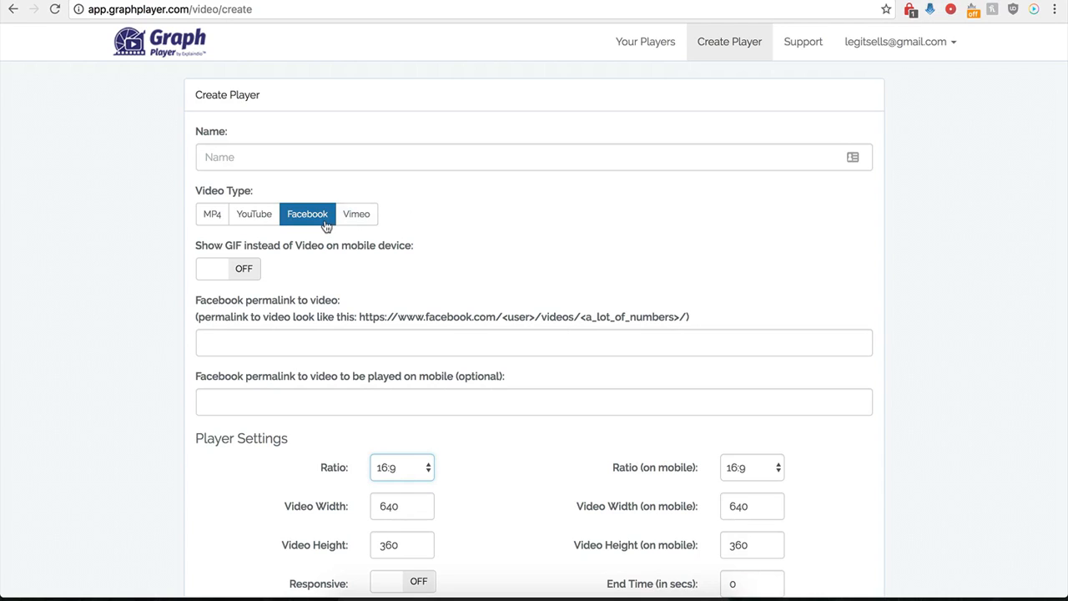
# Name the new player "Demo Name" and choose Facebook as its video type
pyautogui.scroll(-1, 187, 360)
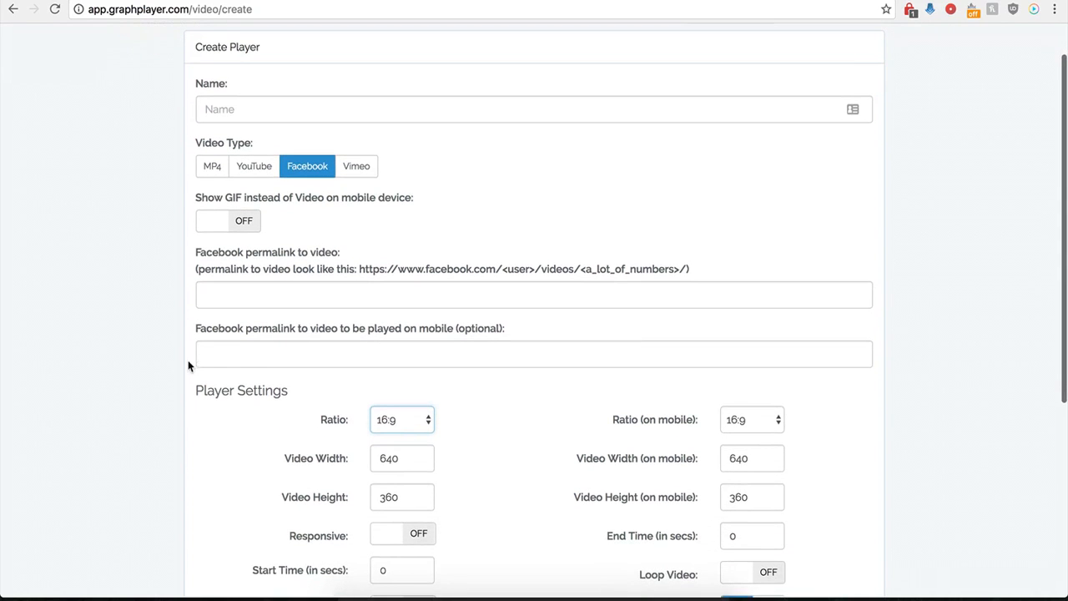
pyautogui.click(289, 108)
pyautogui.write('Demo Name')
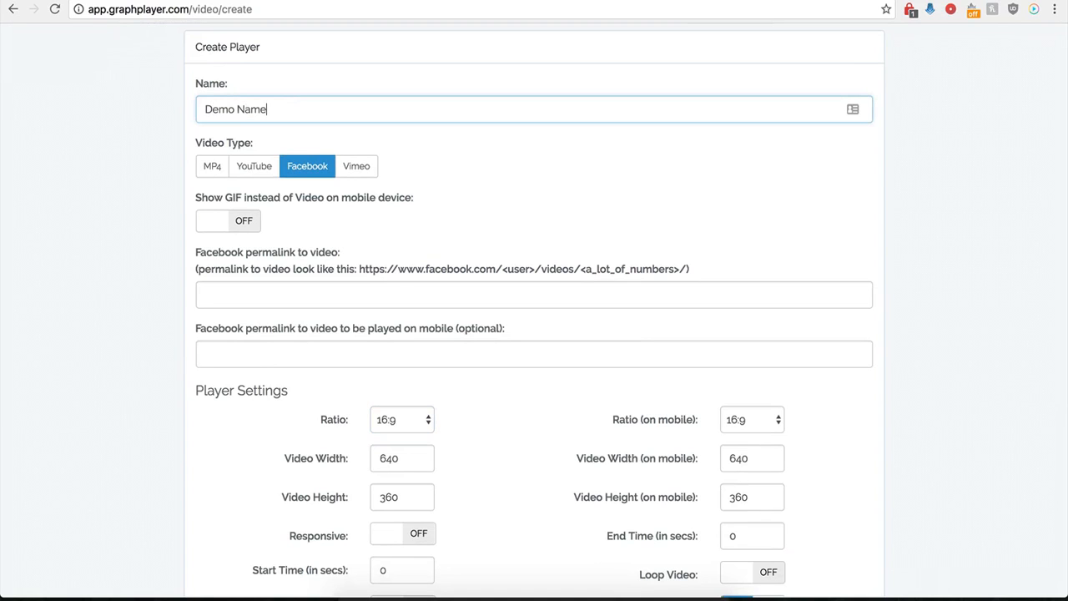
pyautogui.click(287, 174)
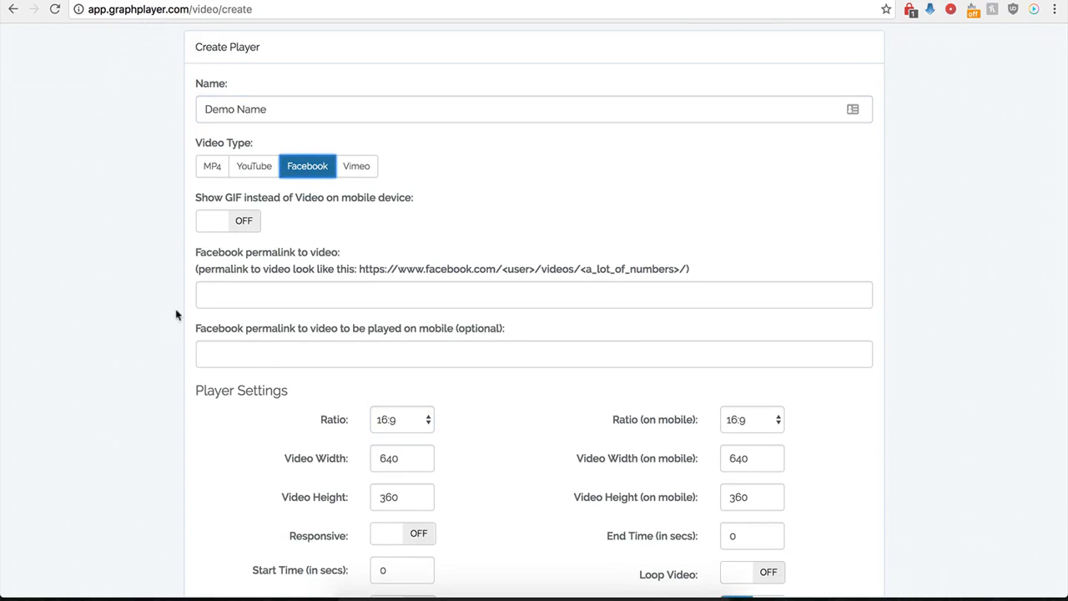
# Copy the Creative Cakes video's address from Facebook into the main video permalink, removing the "?type=2&theater" ending
pyautogui.scroll(-1, 181, 299)
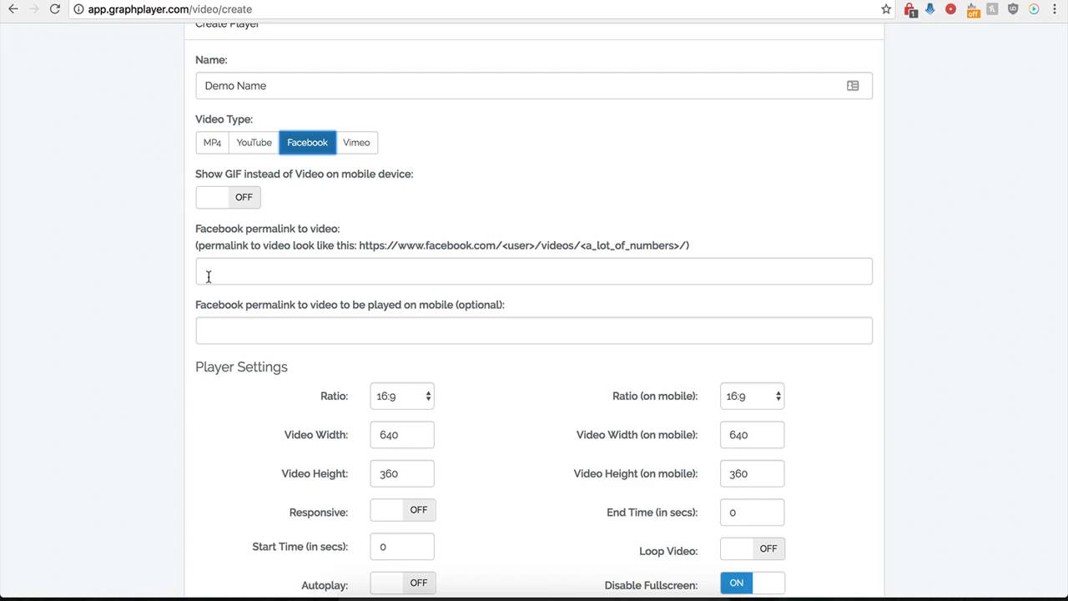
pyautogui.click(209, 277)
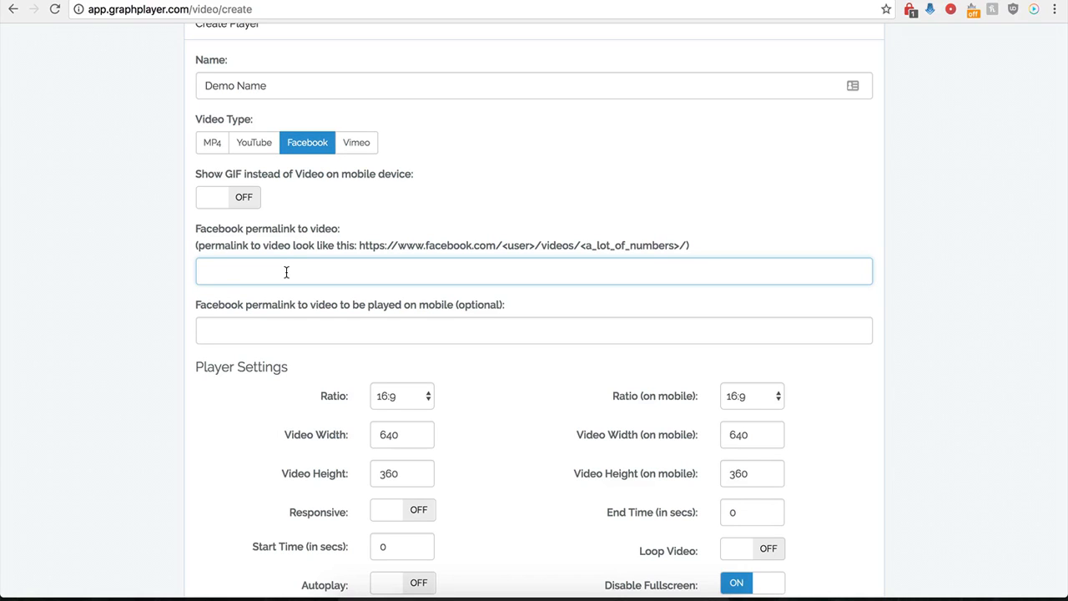
pyautogui.click(735, 2)
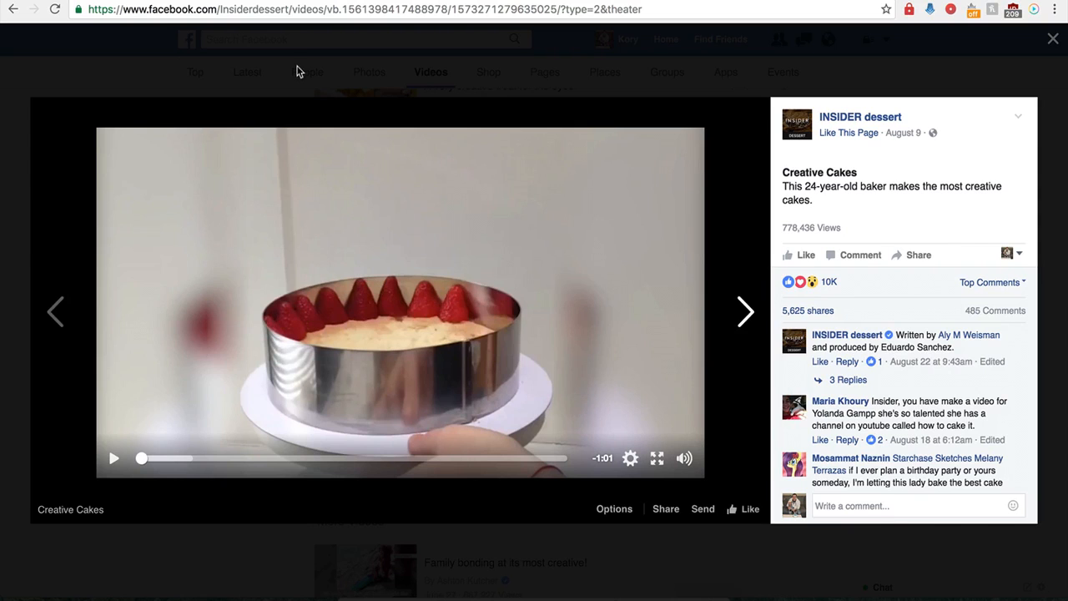
pyautogui.click(314, 10)
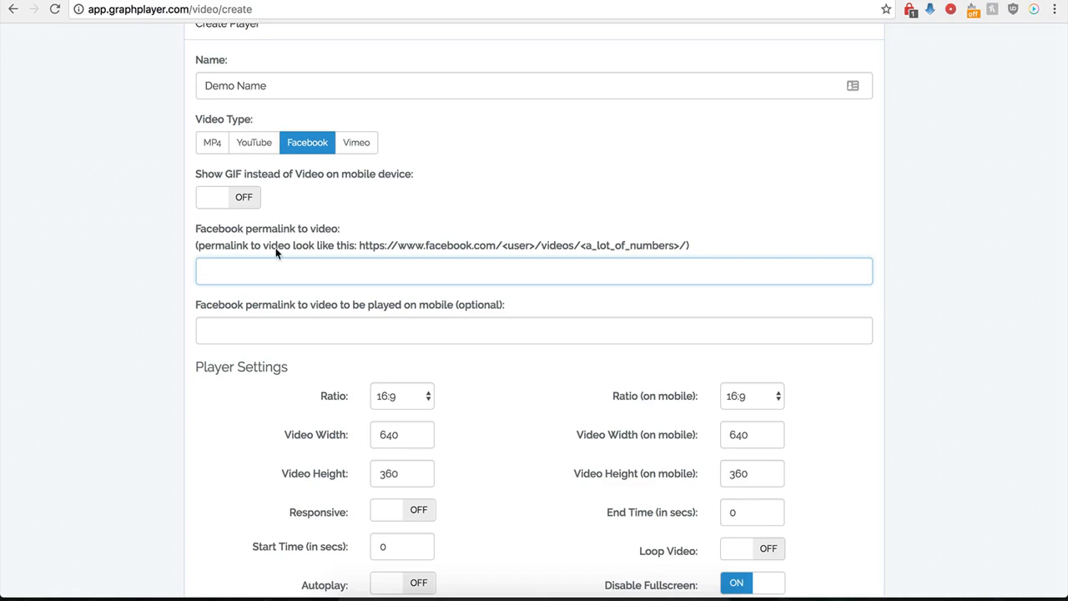
pyautogui.hotkey('ctrl', 'v')
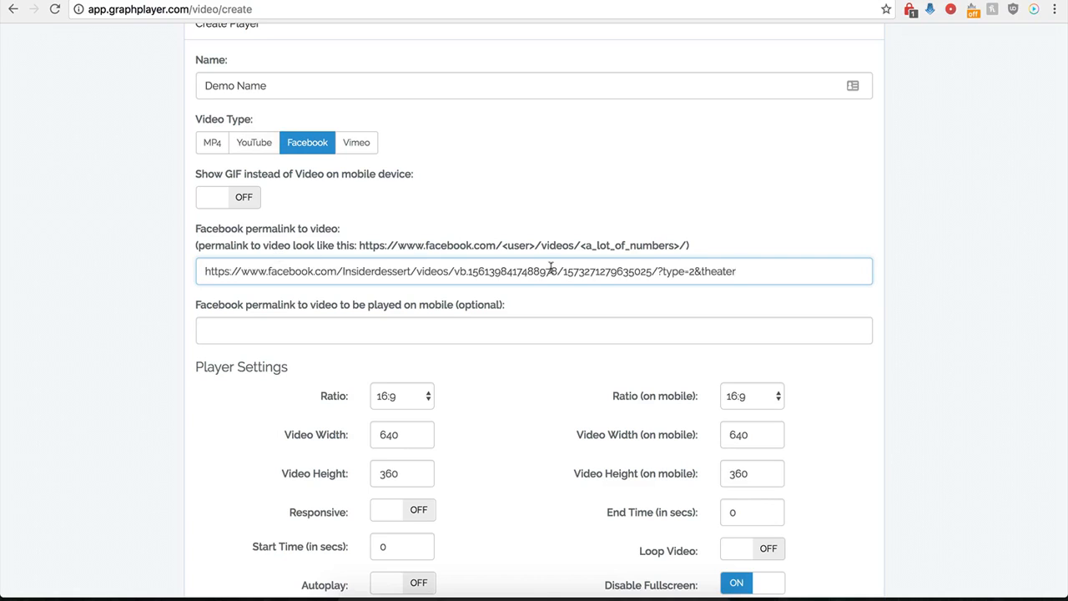
pyautogui.moveTo(757, 271); pyautogui.dragTo(662, 272)
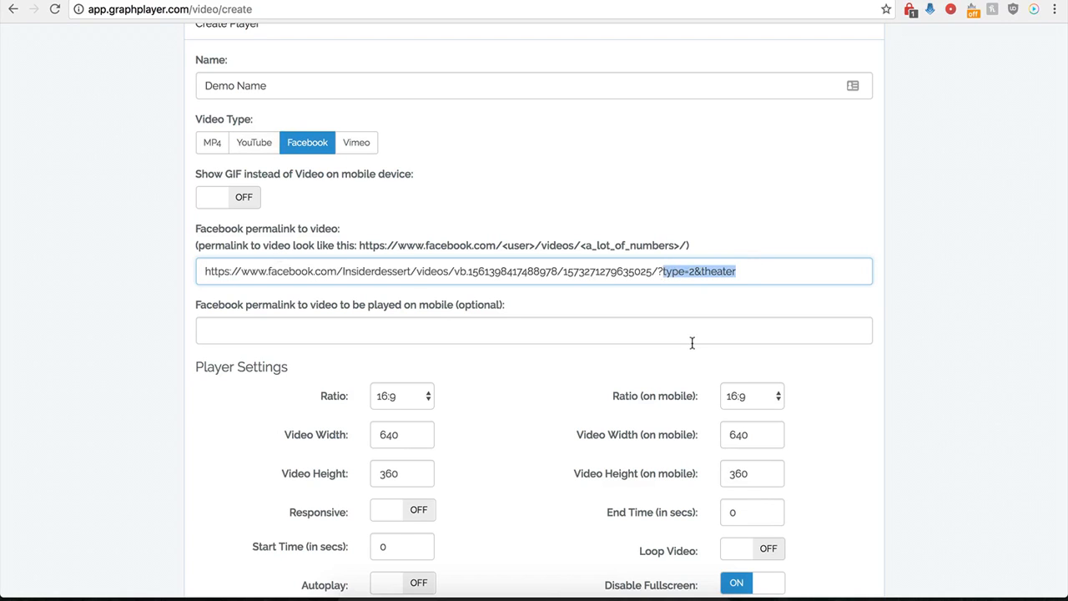
pyautogui.press('BackSpace')
pyautogui.press('BackSpace')
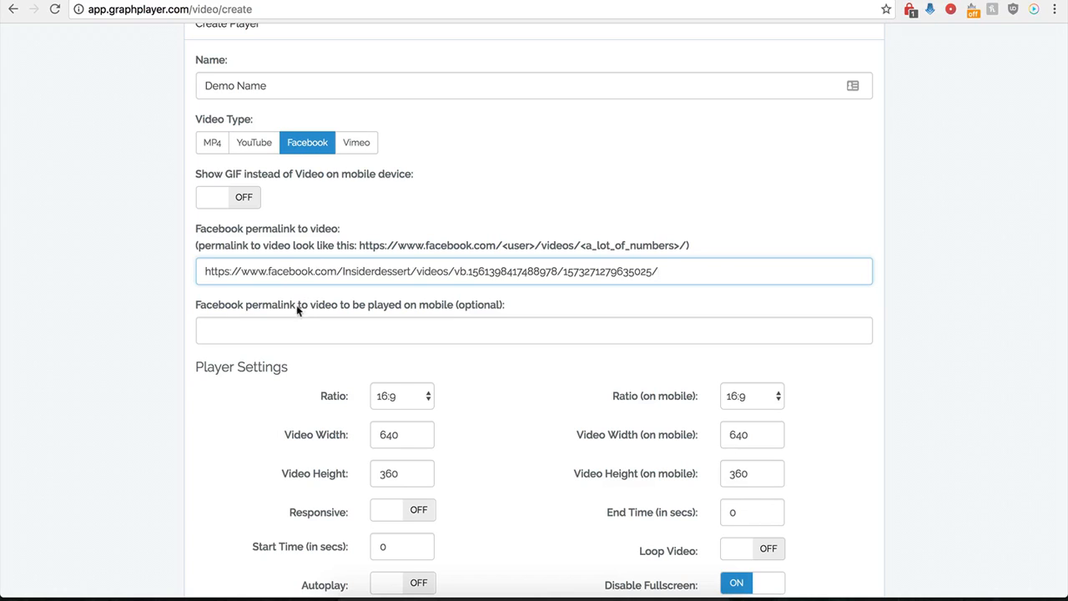
pyautogui.click(266, 336)
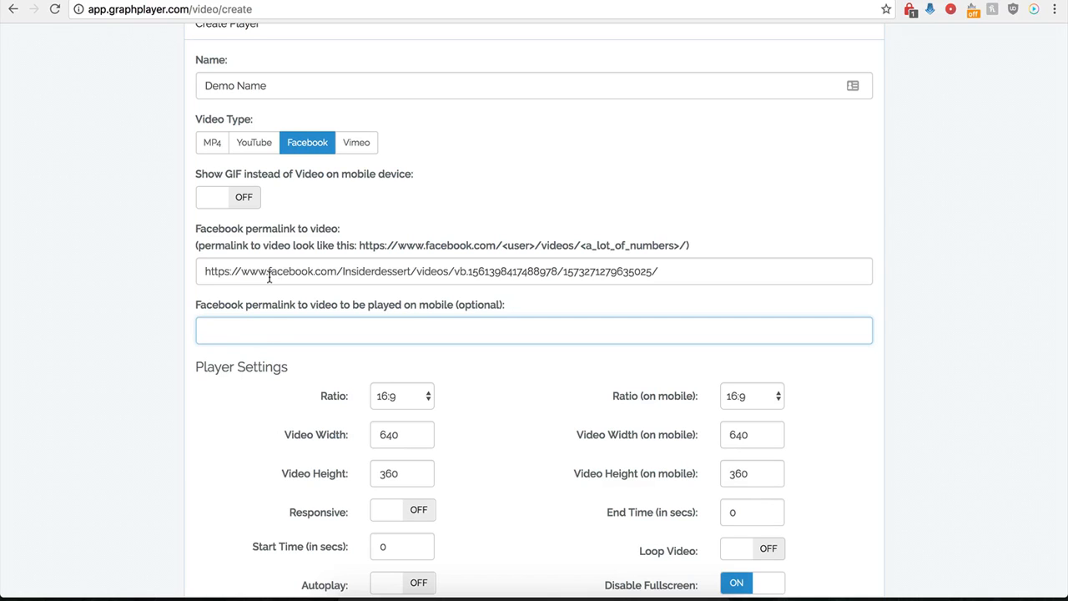
pyautogui.moveTo(297, 271); pyautogui.dragTo(465, 272)
pyautogui.click(230, 271)
pyautogui.moveTo(229, 271); pyautogui.dragTo(473, 269)
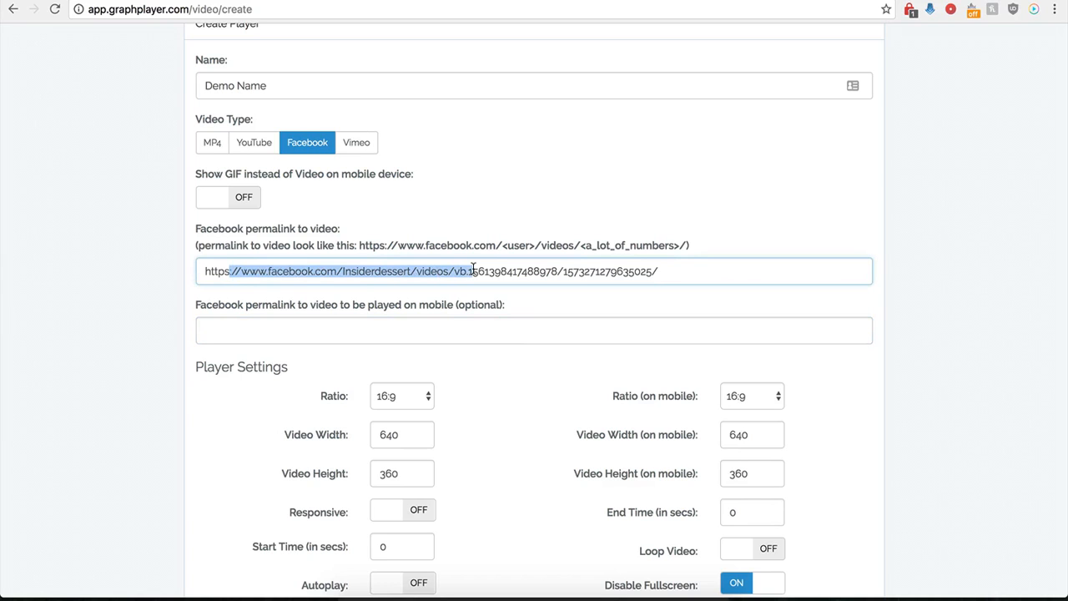
pyautogui.click(225, 331)
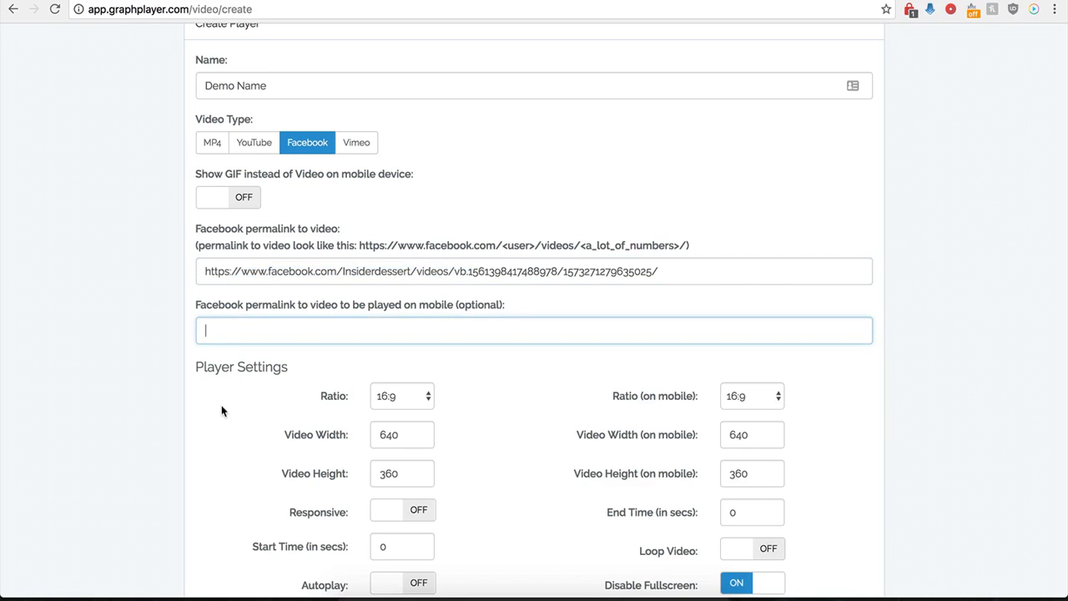
# Review the ratio choices for desktop and mobile in the player settings, keeping 16:9 for both
pyautogui.scroll(-3, 221, 406)
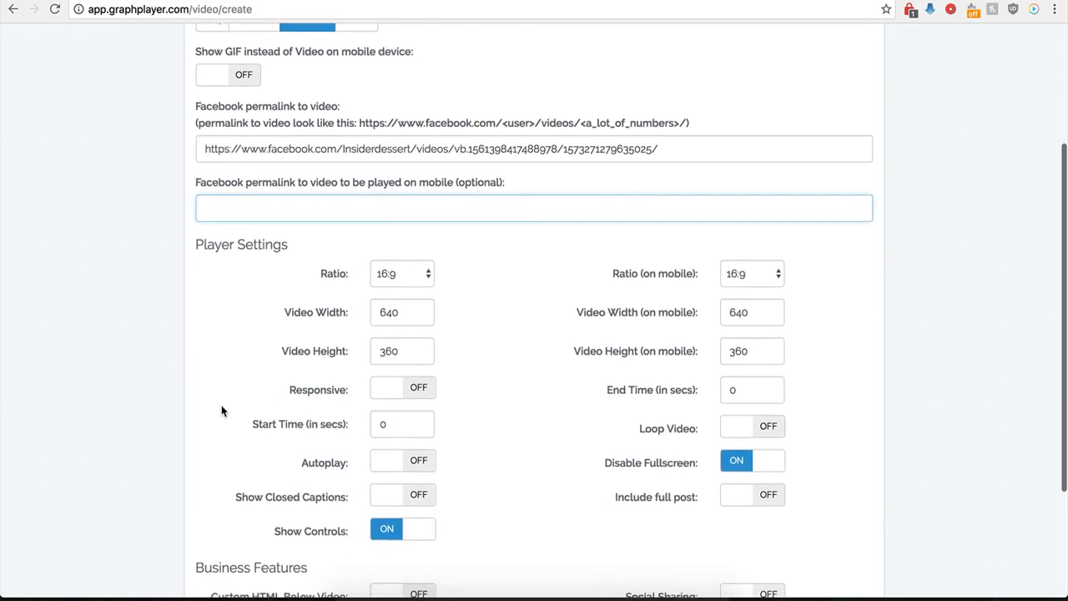
pyautogui.scroll(-2, 222, 404)
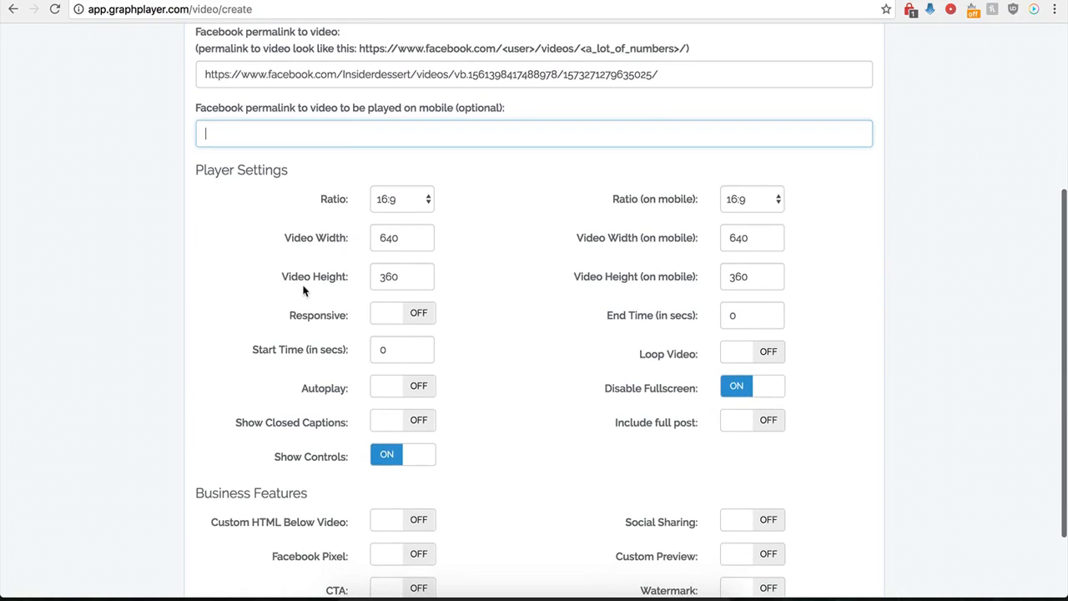
pyautogui.click(421, 202)
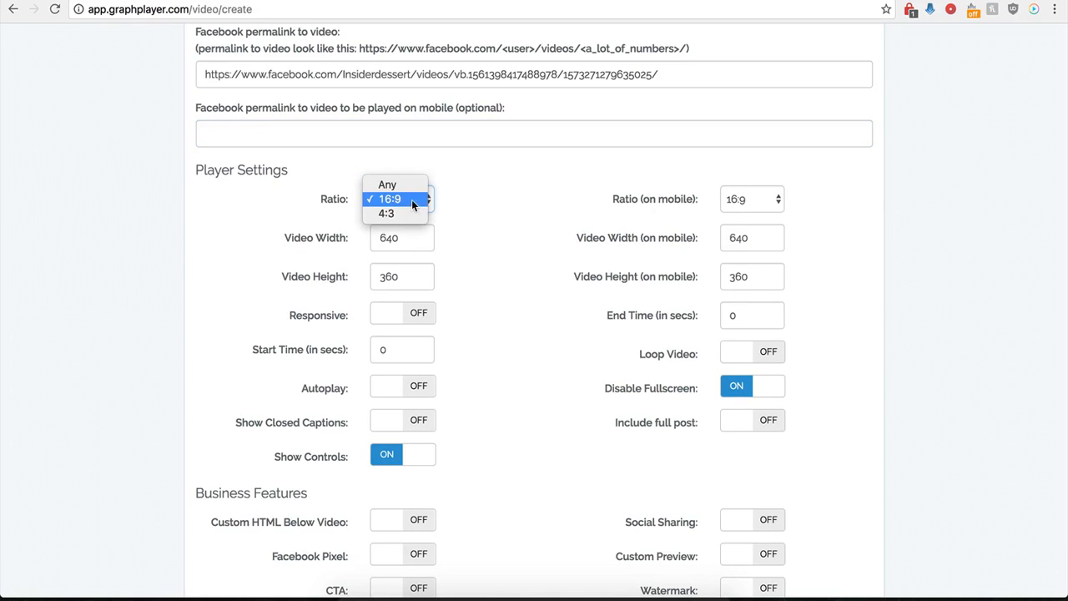
pyautogui.click(399, 202)
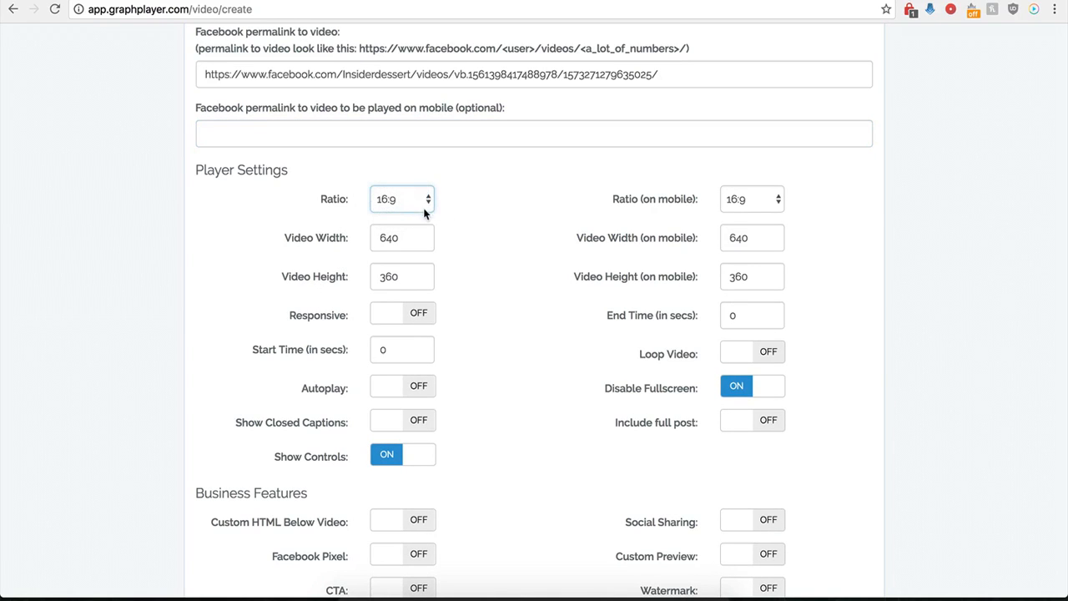
pyautogui.click(755, 202)
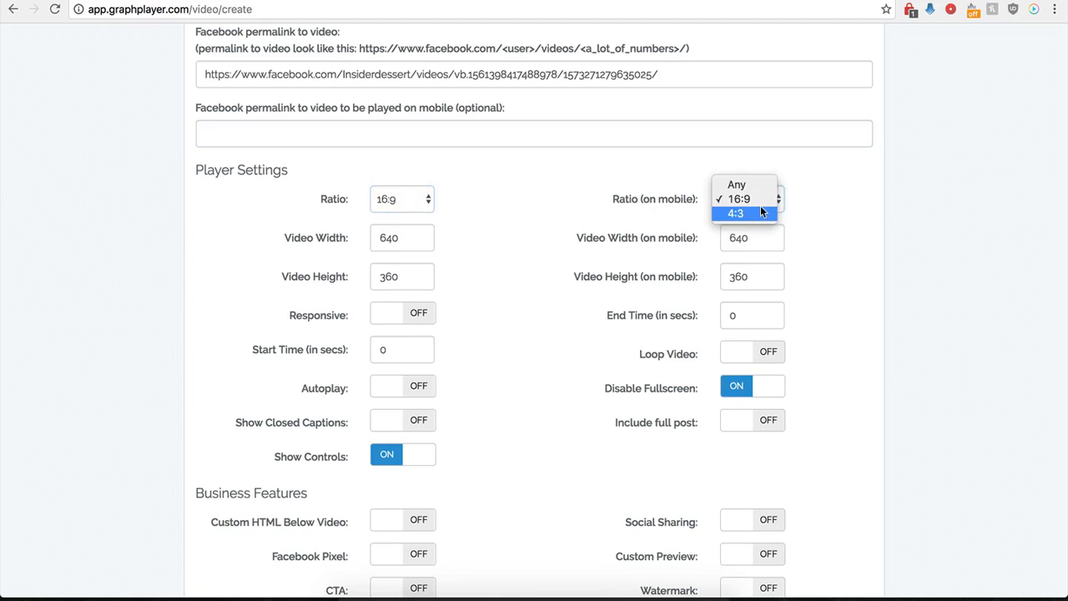
pyautogui.click(605, 193)
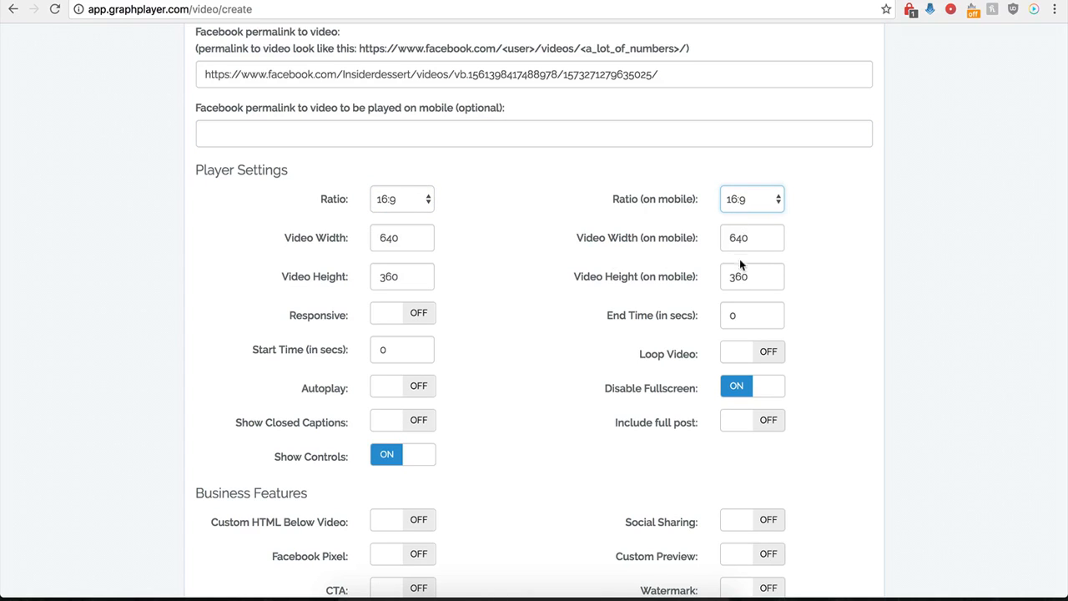
# Turn on the Responsive option to try its aspect and scale settings, and switch it off again
pyautogui.click(410, 314)
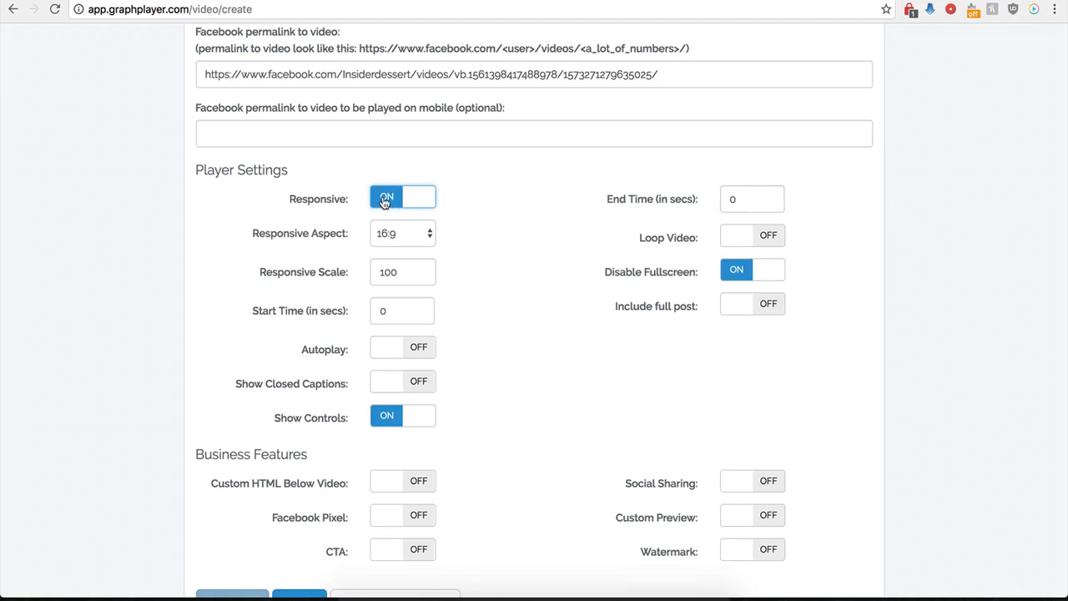
pyautogui.click(383, 197)
pyautogui.click(407, 311)
pyautogui.click(388, 209)
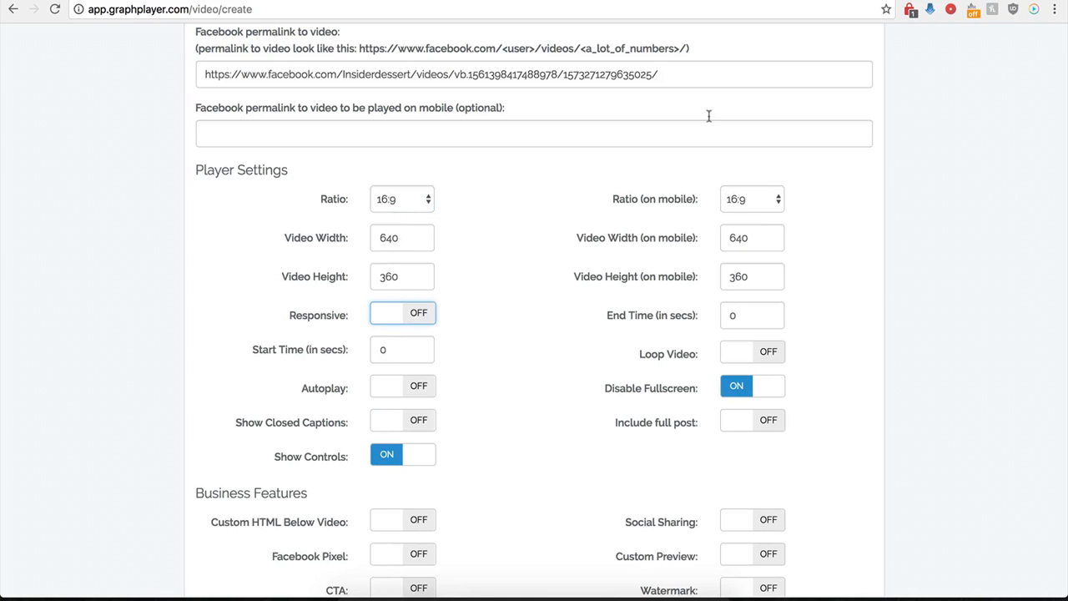
# Check the video's length on Facebook and set the player's start time to 1 second and end time to 30 seconds
pyautogui.click(776, 1)
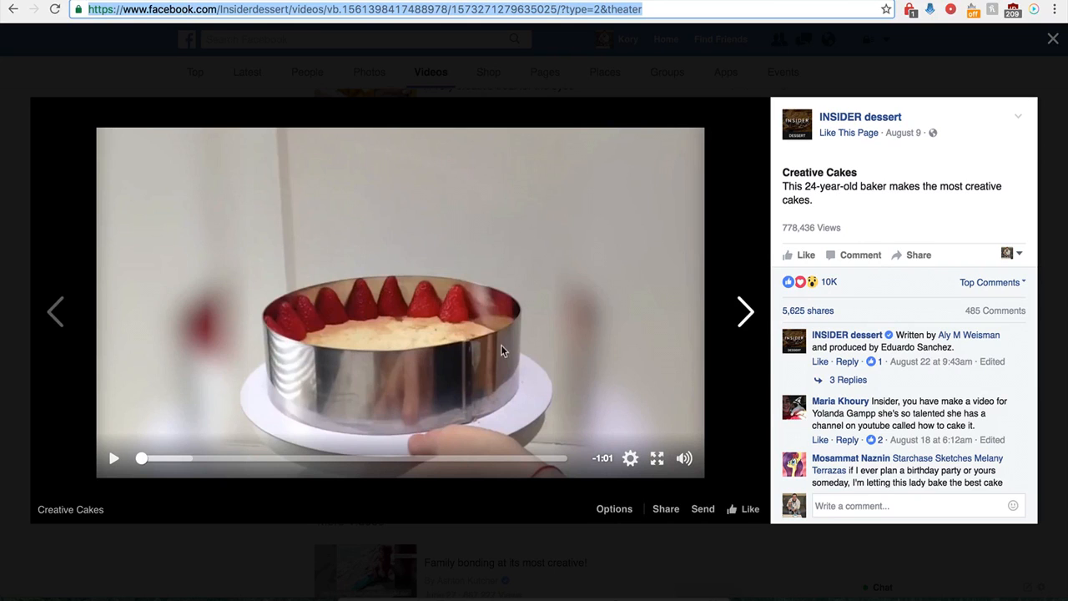
pyautogui.click(342, 1)
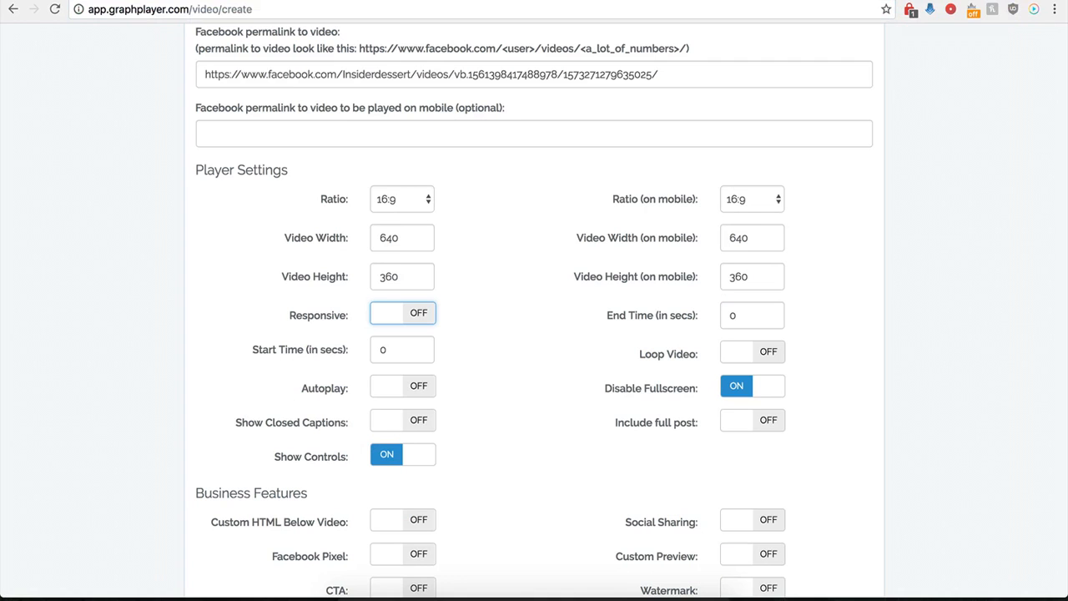
pyautogui.doubleClick(380, 350)
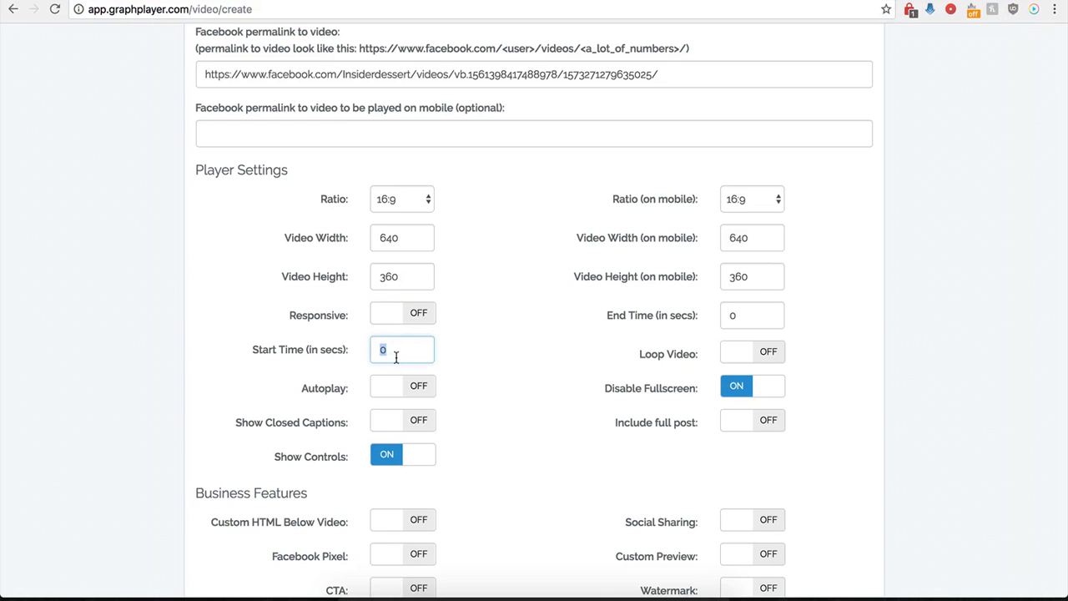
pyautogui.write('1')
pyautogui.doubleClick(723, 316)
pyautogui.write('30')
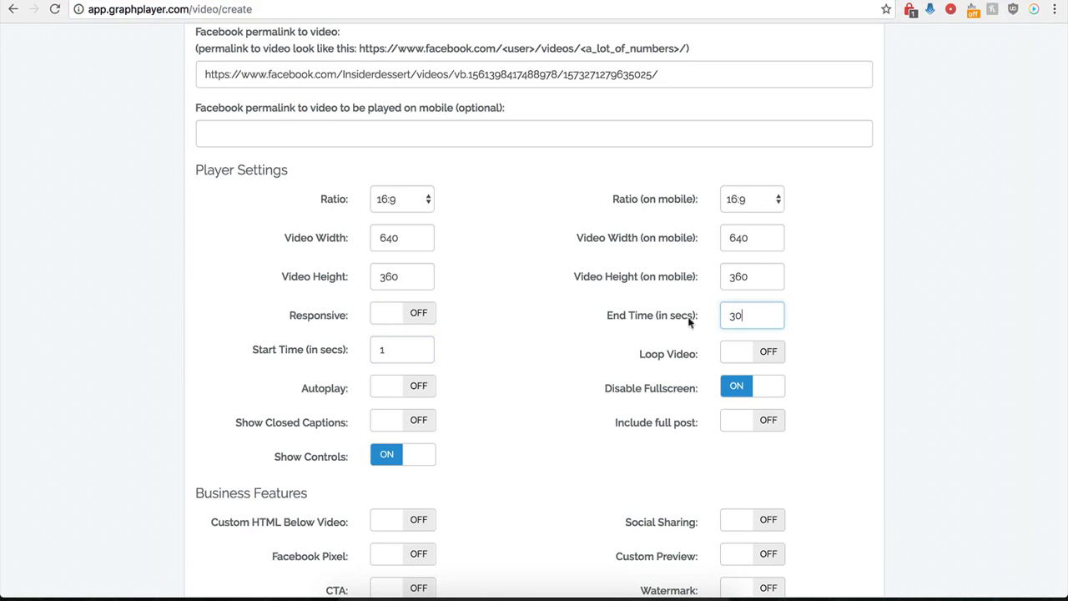
pyautogui.click(527, 338)
# Try the Include full post option by turning it on and back off
pyautogui.scroll(1, 555, 368)
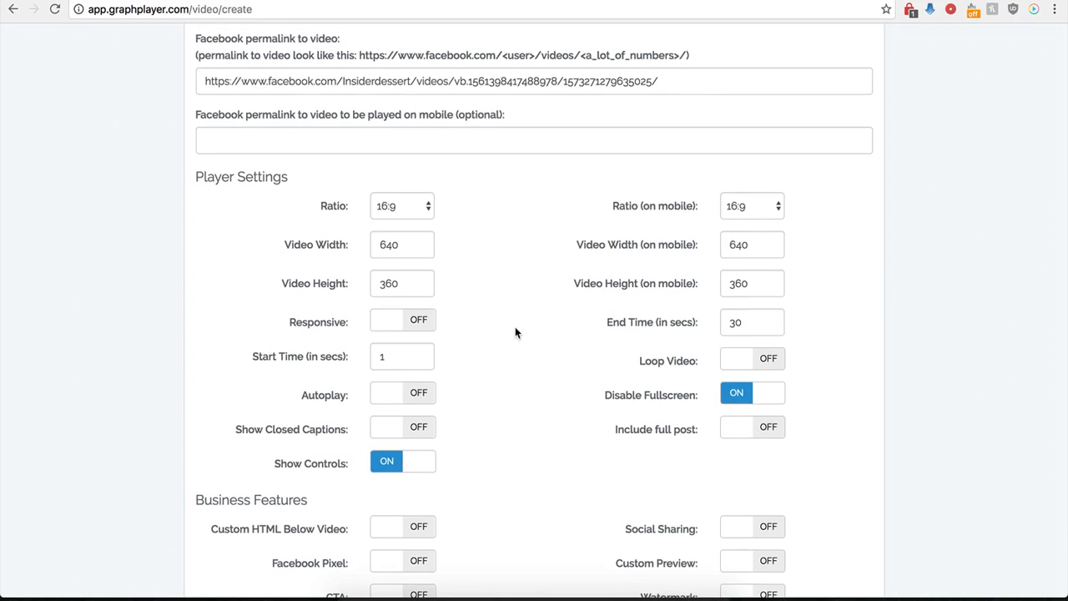
pyautogui.click(762, 434)
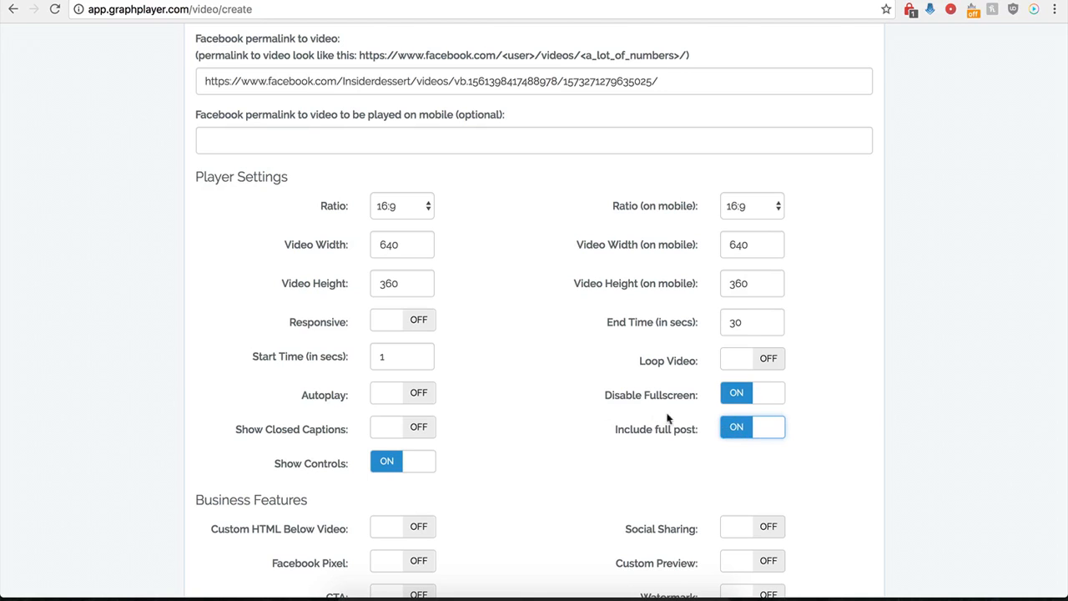
pyautogui.click(732, 430)
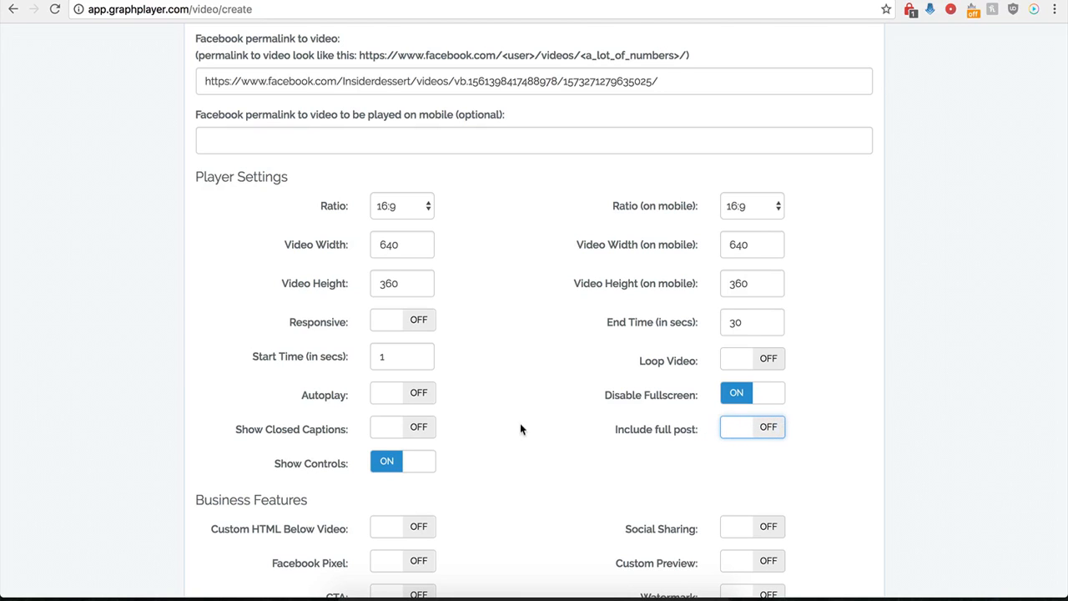
# Save the player and copy its full secure embed code
pyautogui.scroll(-2, 520, 426)
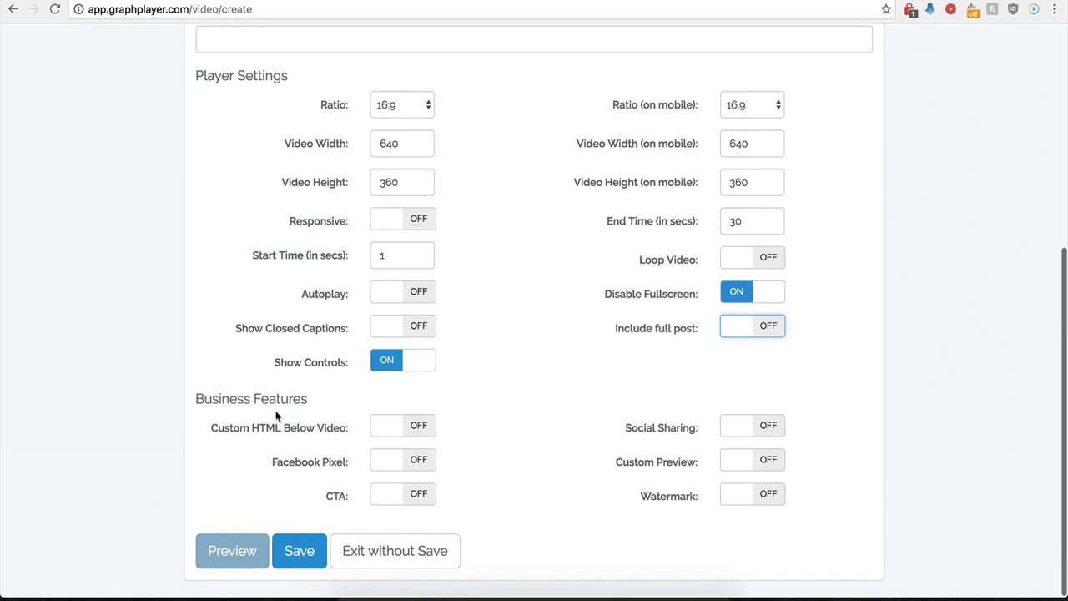
pyautogui.click(299, 551)
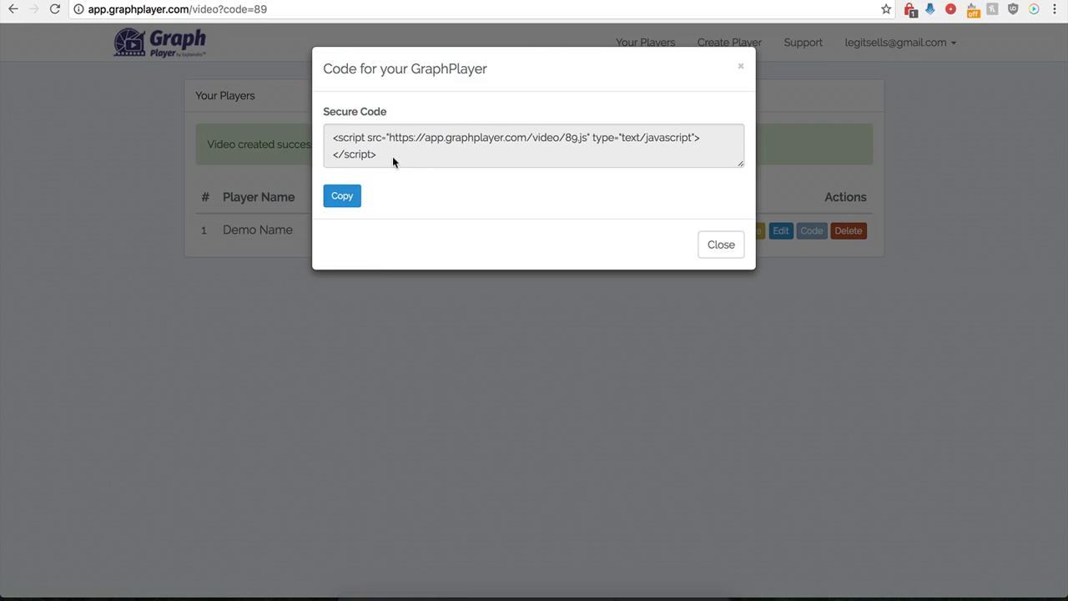
pyautogui.moveTo(392, 156); pyautogui.dragTo(328, 139)
pyautogui.hotkey('ctrl', 'c')
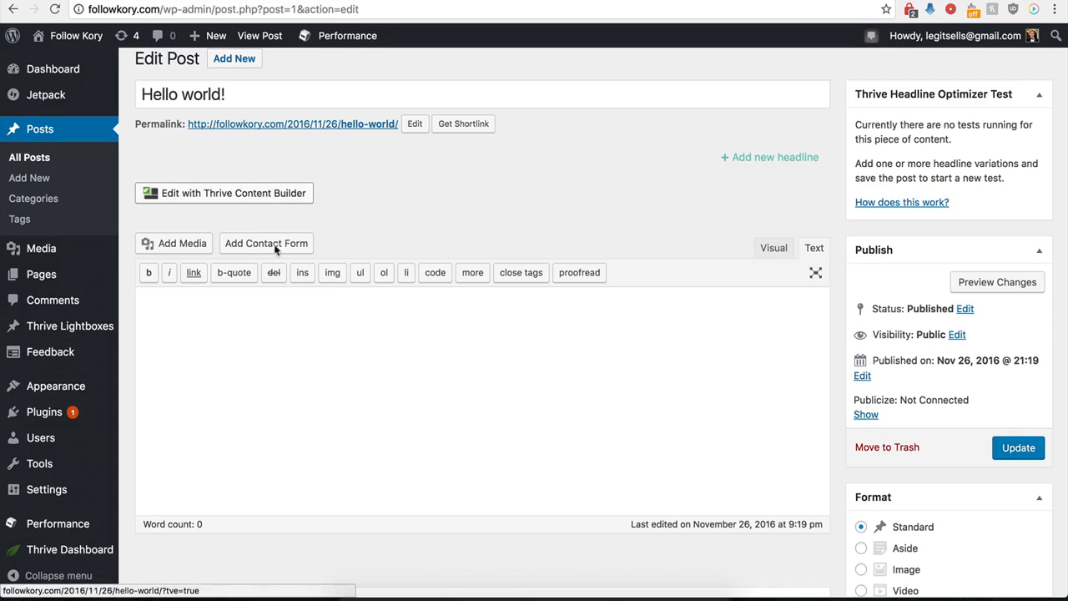
# Switch to the WordPress "Hello world!" post, paste the player's embed script into its text content and update the post
pyautogui.click(270, 359)
pyautogui.hotkey('ctrl', 'v')
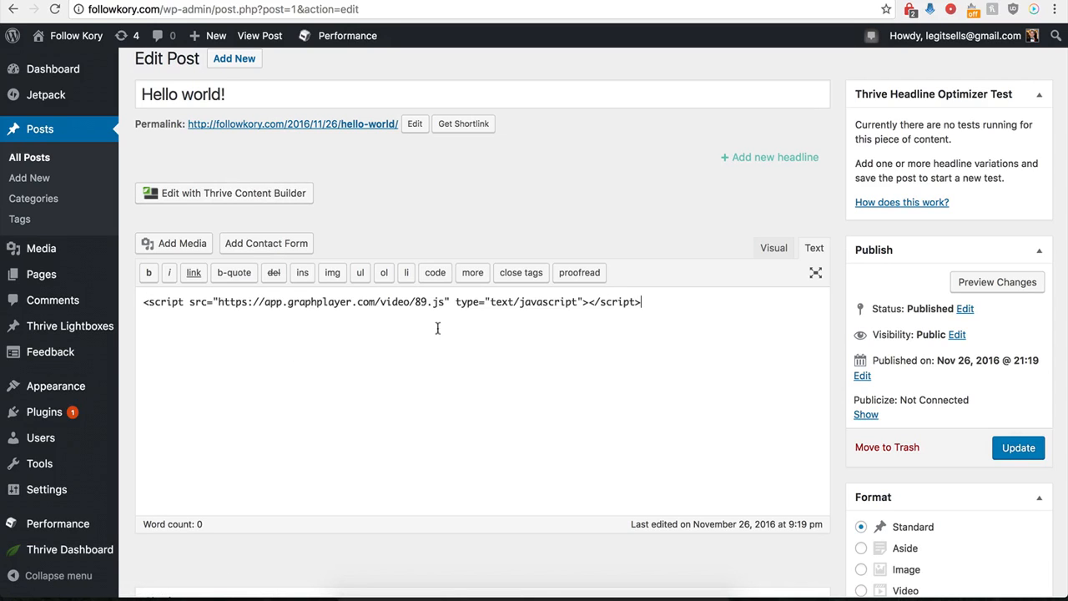
pyautogui.click(1023, 453)
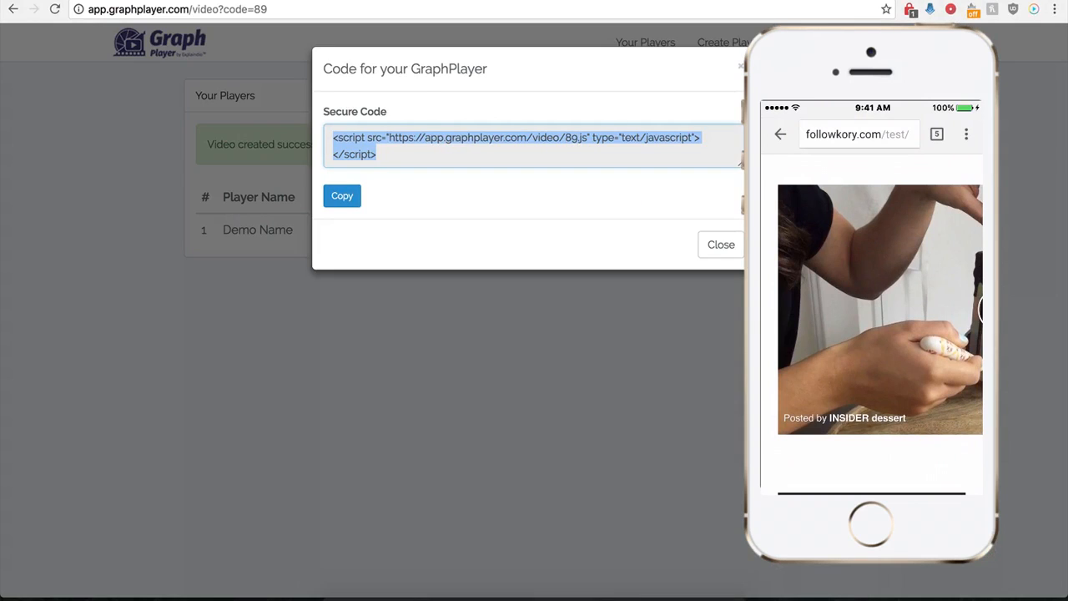
# Close the GraphPlayer embed code and open the Demo Name player's settings for editing
pyautogui.click(710, 252)
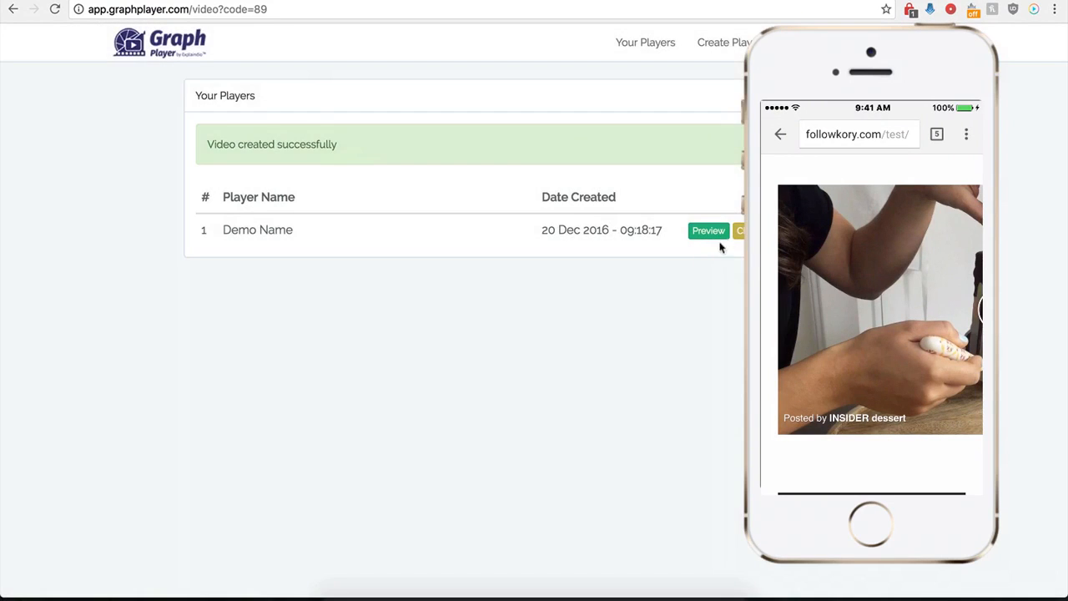
pyautogui.click(740, 230)
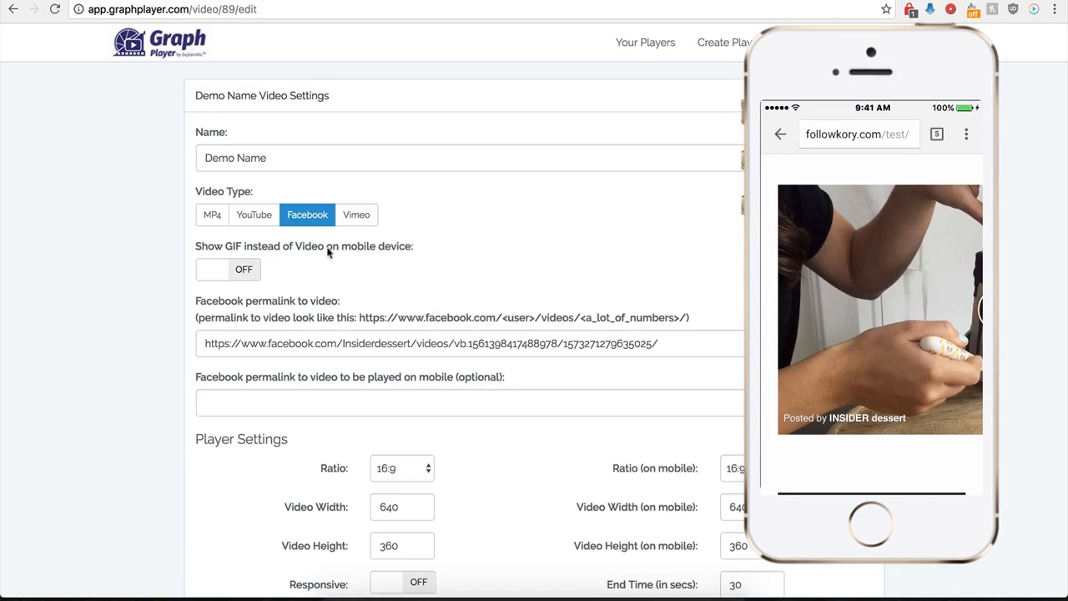
# Turn on Show GIF instead of Video on mobile device, and copy the cake GIF's link from its GIPHY page
pyautogui.click(244, 270)
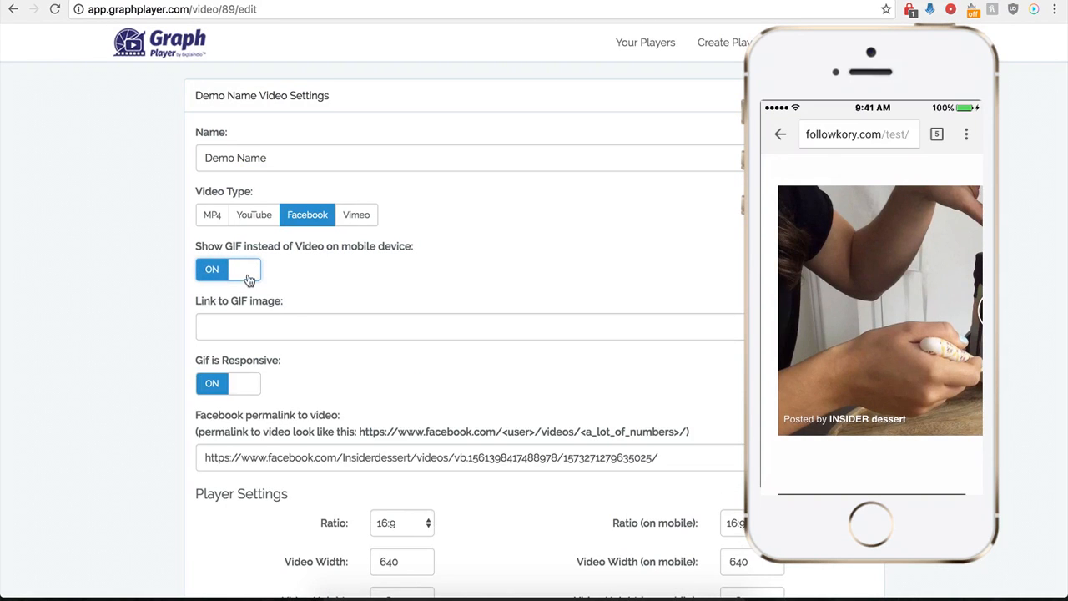
pyautogui.click(249, 326)
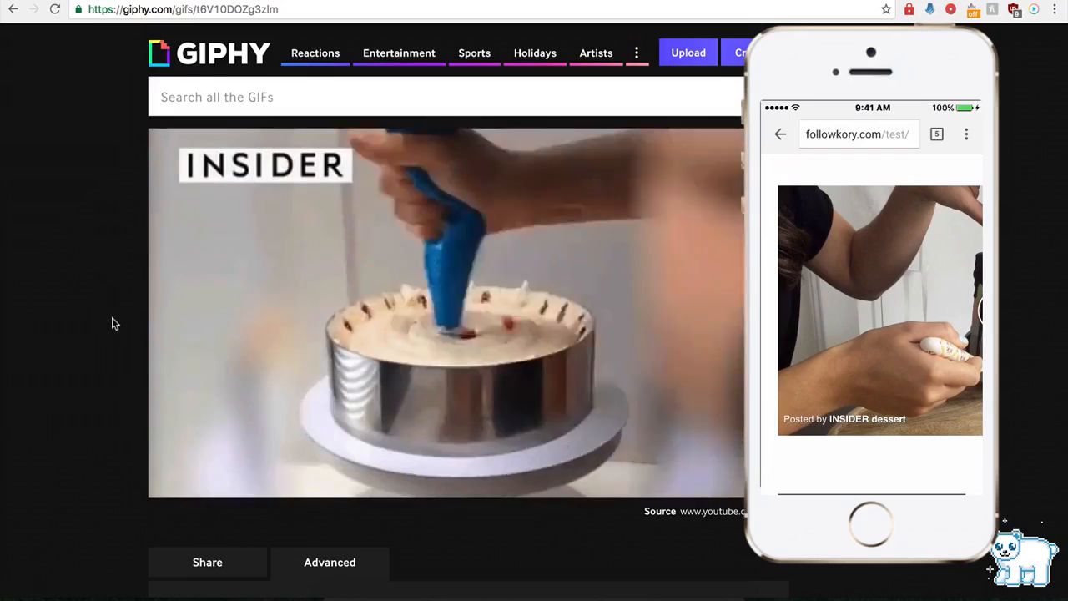
pyautogui.scroll(-1, 110, 339)
pyautogui.scroll(1, 110, 338)
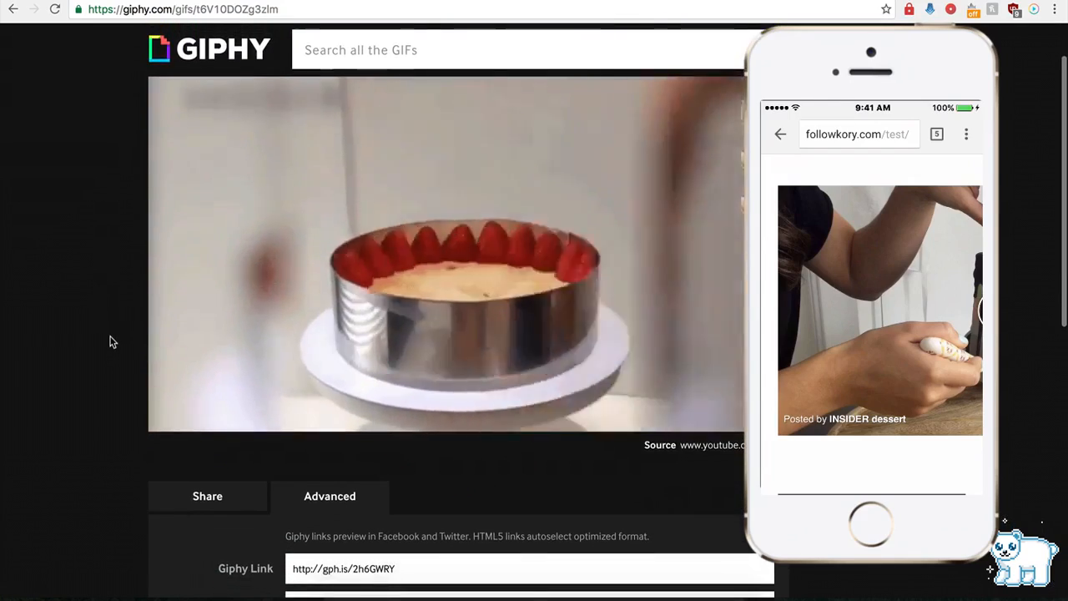
pyautogui.moveTo(272, 292)
pyautogui.scroll(-3, 247, 345)
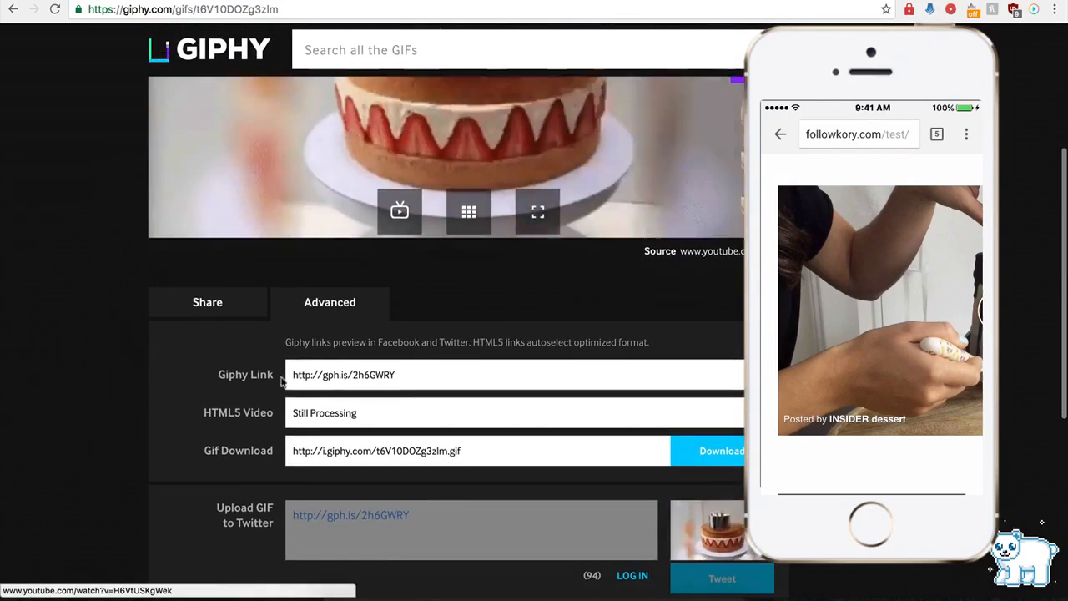
pyautogui.click(332, 375)
pyautogui.hotkey('ctrl', 'c')
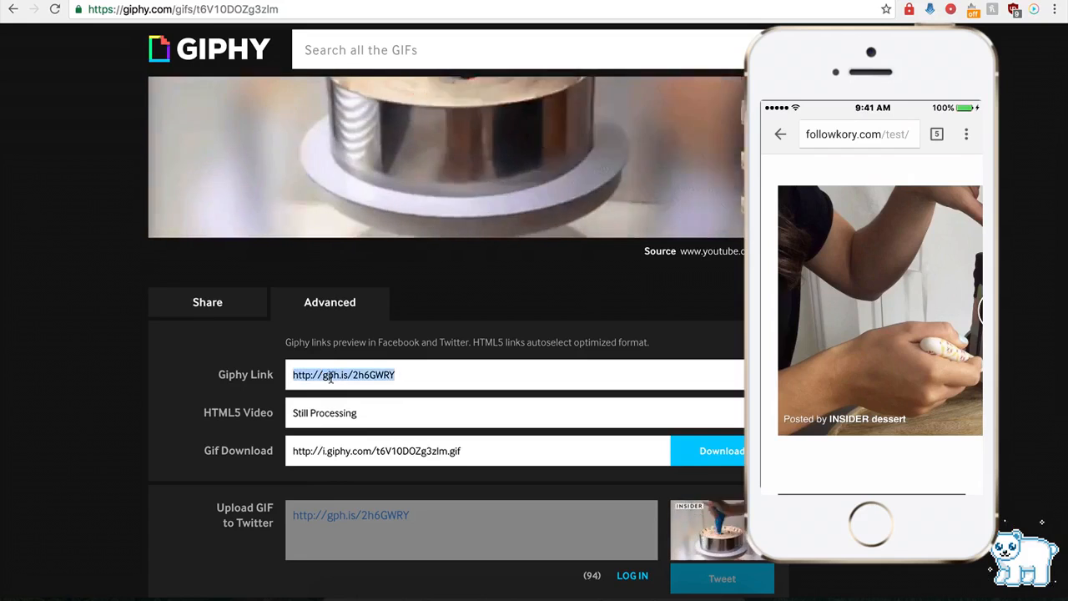
pyautogui.hotkey('ctrl', 'Tab')
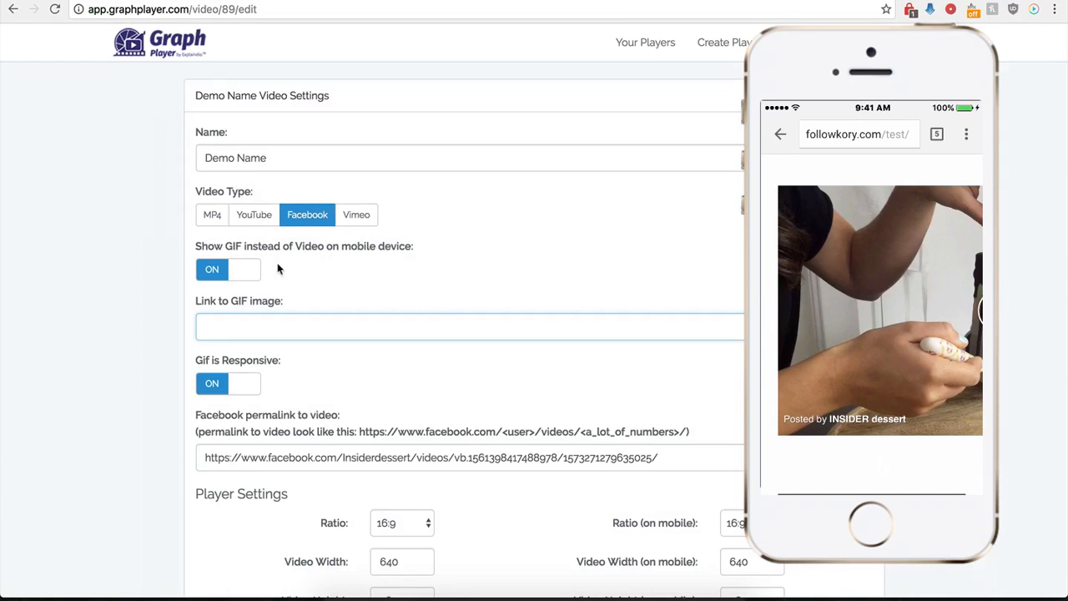
pyautogui.hotkey('ctrl', 'v')
pyautogui.scroll(-3, 160, 415)
pyautogui.scroll(-3, 158, 409)
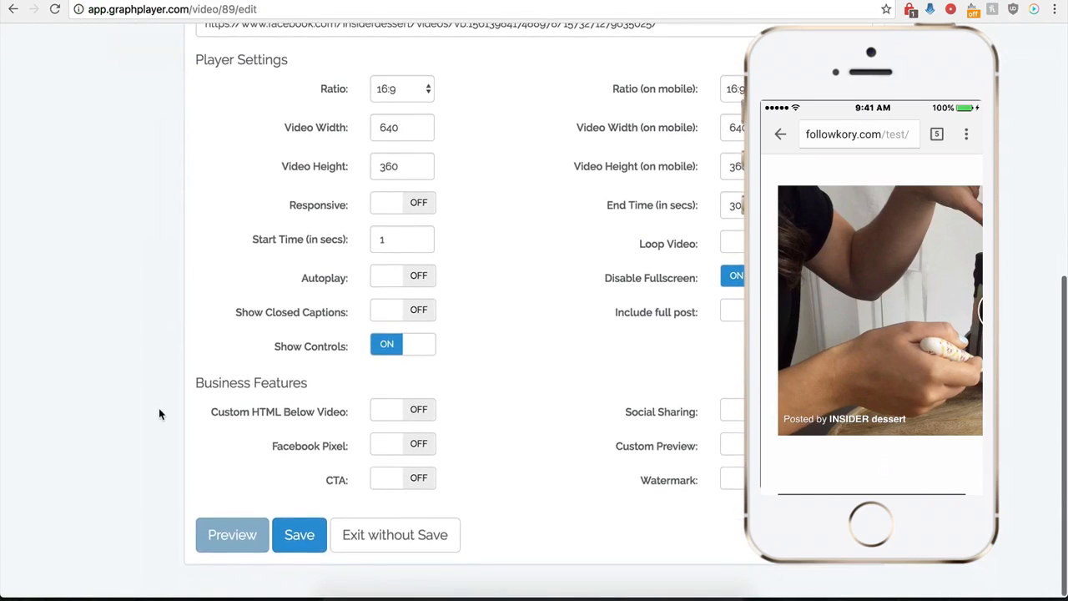
pyautogui.click(299, 551)
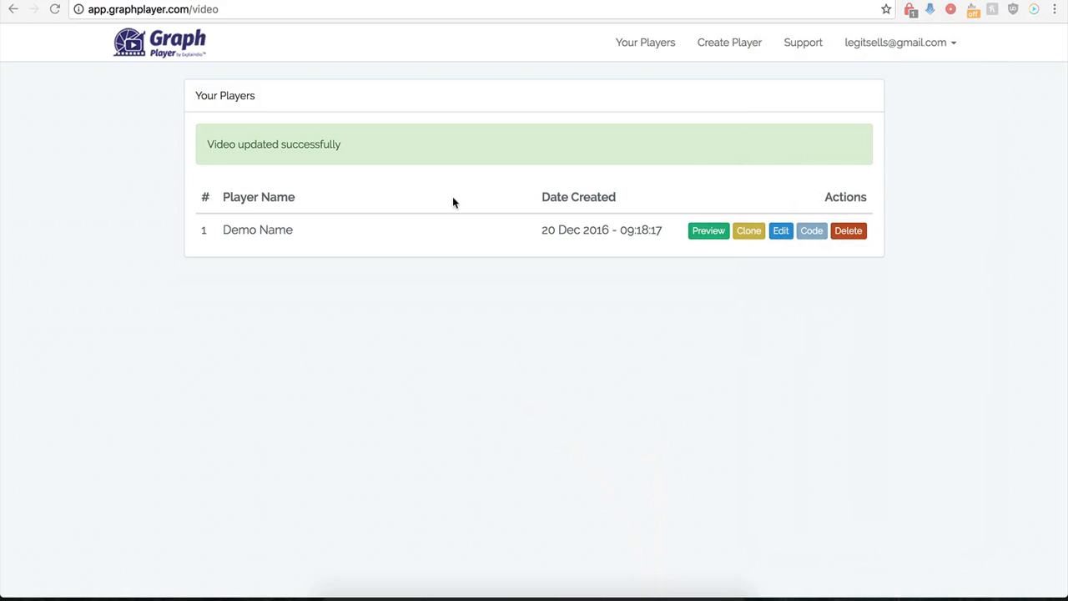
# Reopen the Demo Name player's settings, turn on Include full post and save the player
pyautogui.click(777, 235)
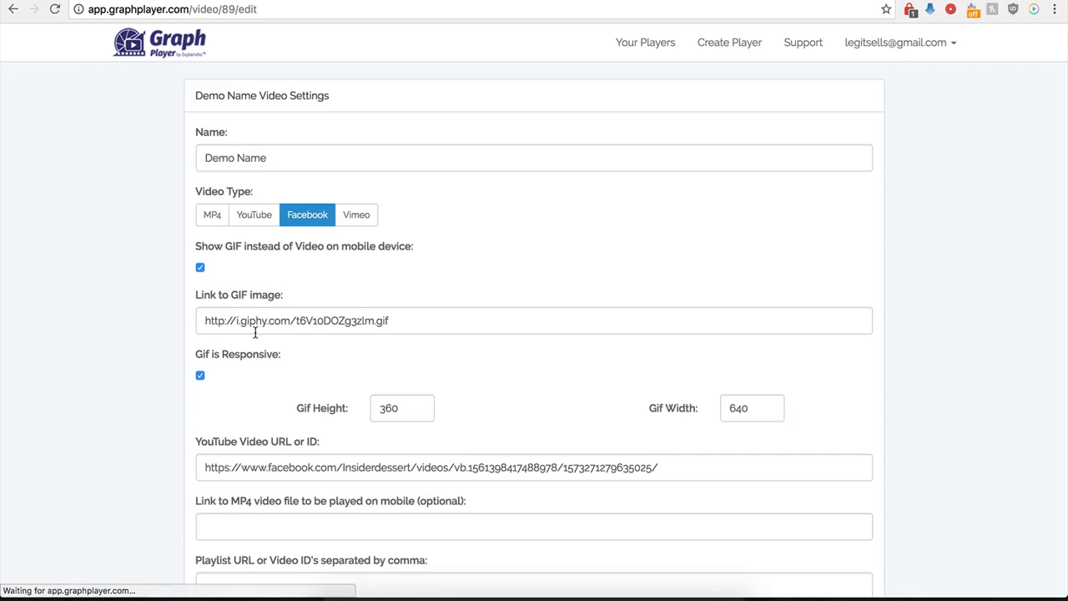
pyautogui.scroll(-2, 178, 404)
pyautogui.scroll(-8, 178, 404)
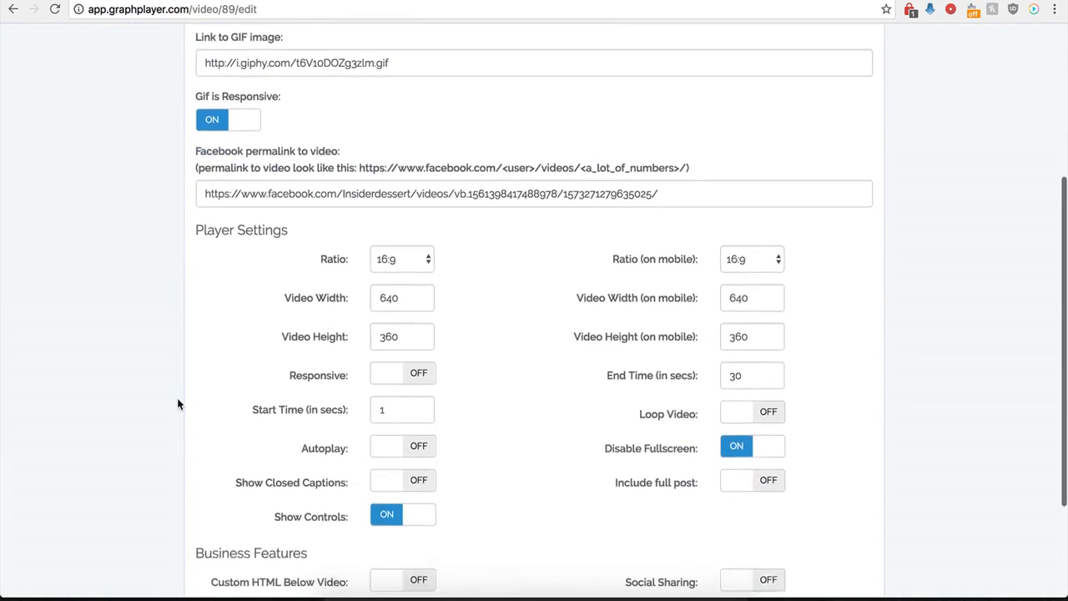
pyautogui.scroll(-1, 178, 404)
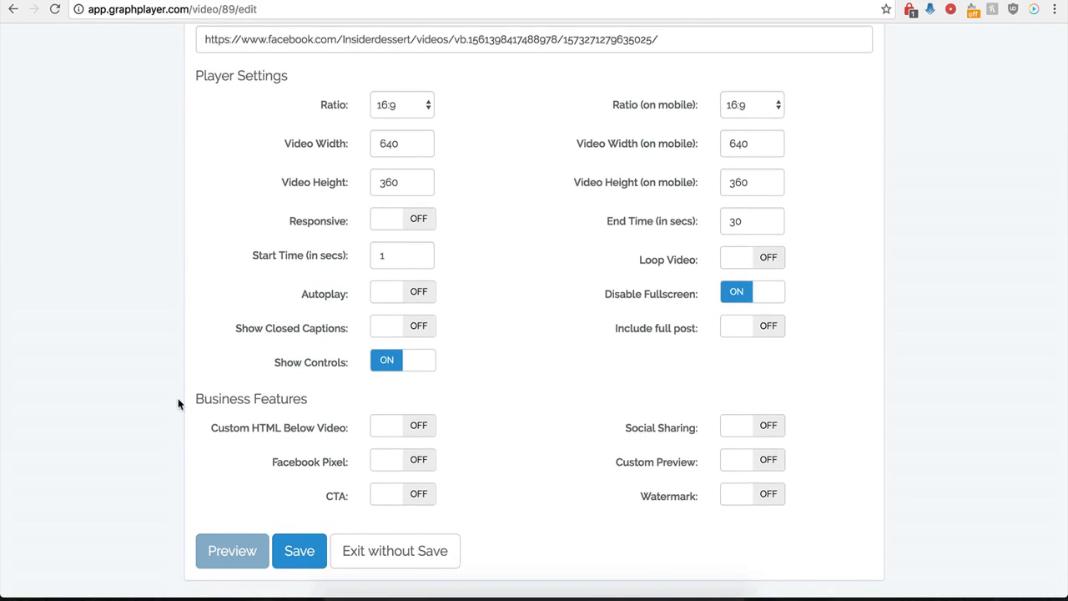
pyautogui.click(768, 333)
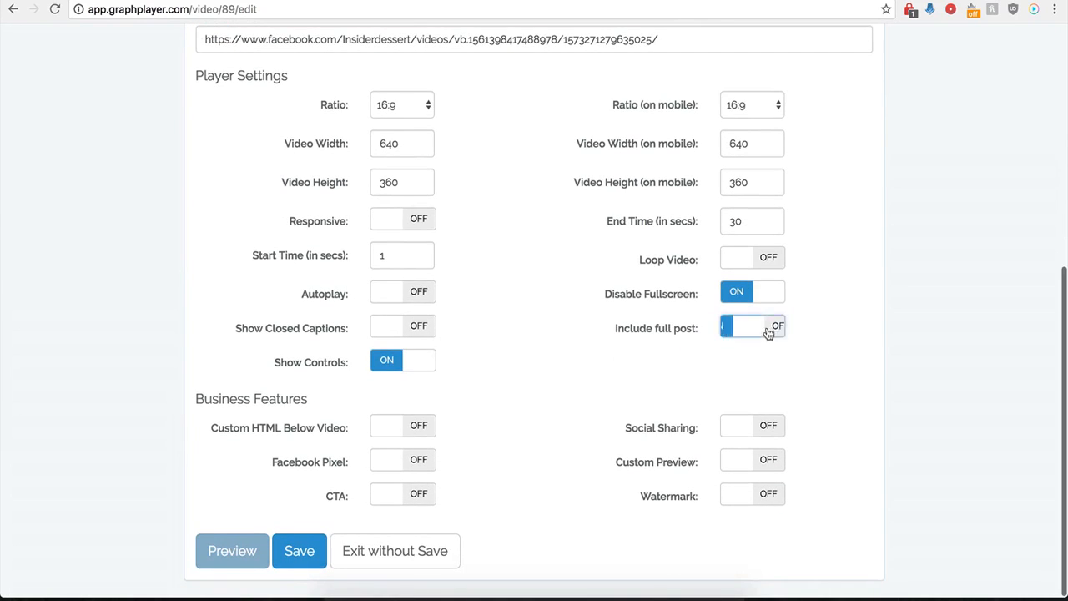
pyautogui.click(294, 552)
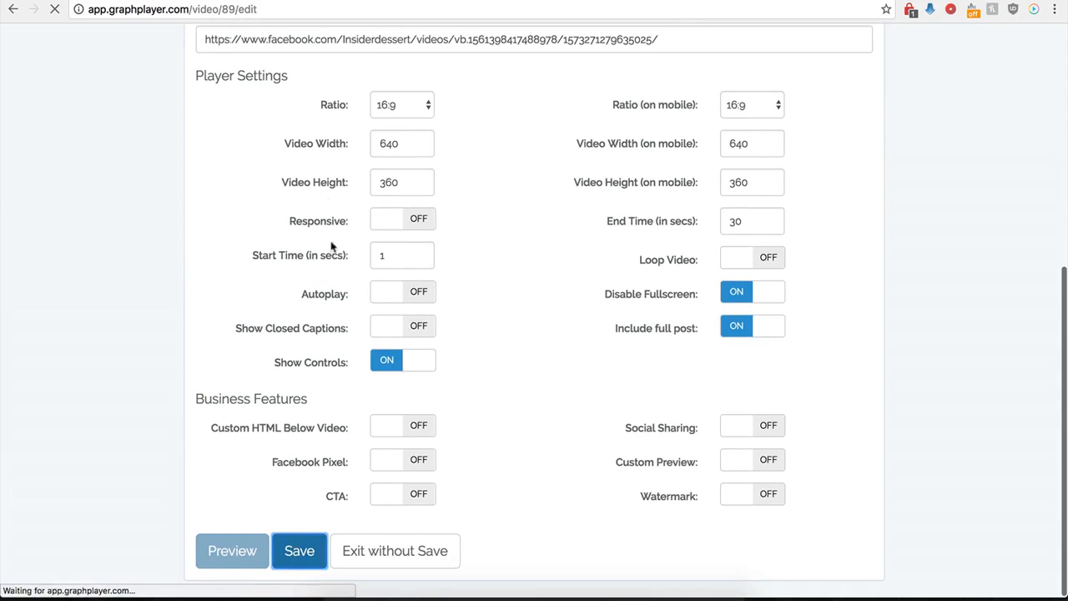
# Switch to the Test page and reload it, view the embedded post's comments page on Facebook, and return to GraphPlayer
pyautogui.click(460, 2)
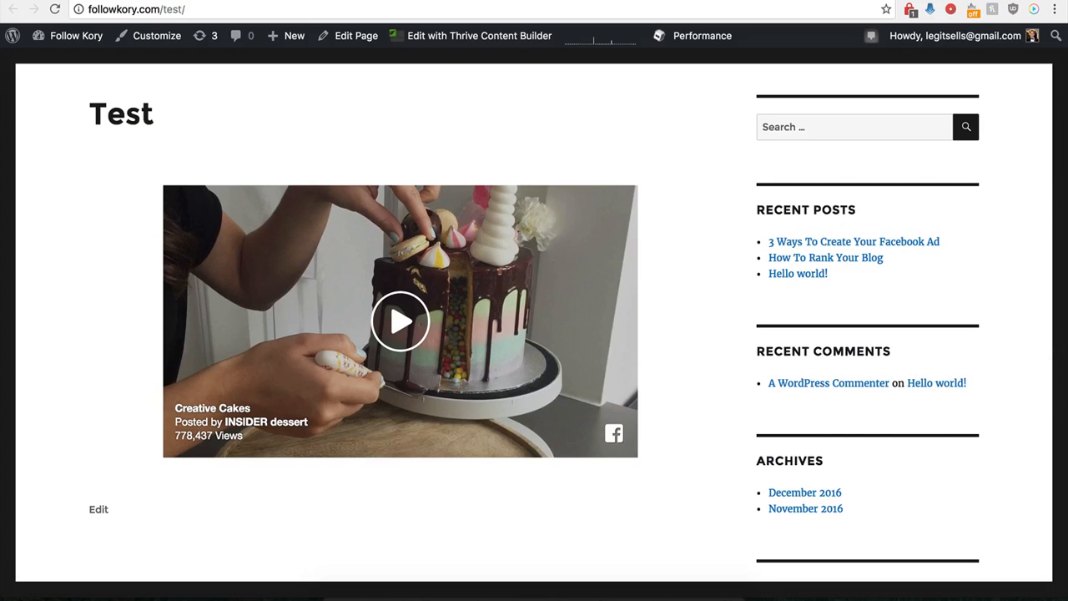
pyautogui.click(54, 9)
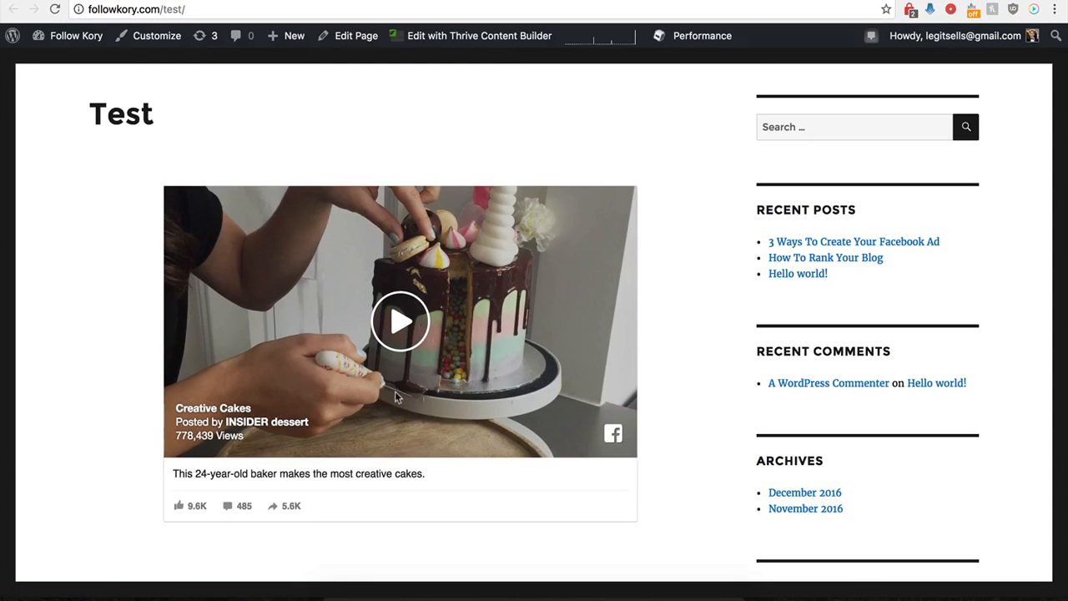
pyautogui.scroll(-1, 143, 494)
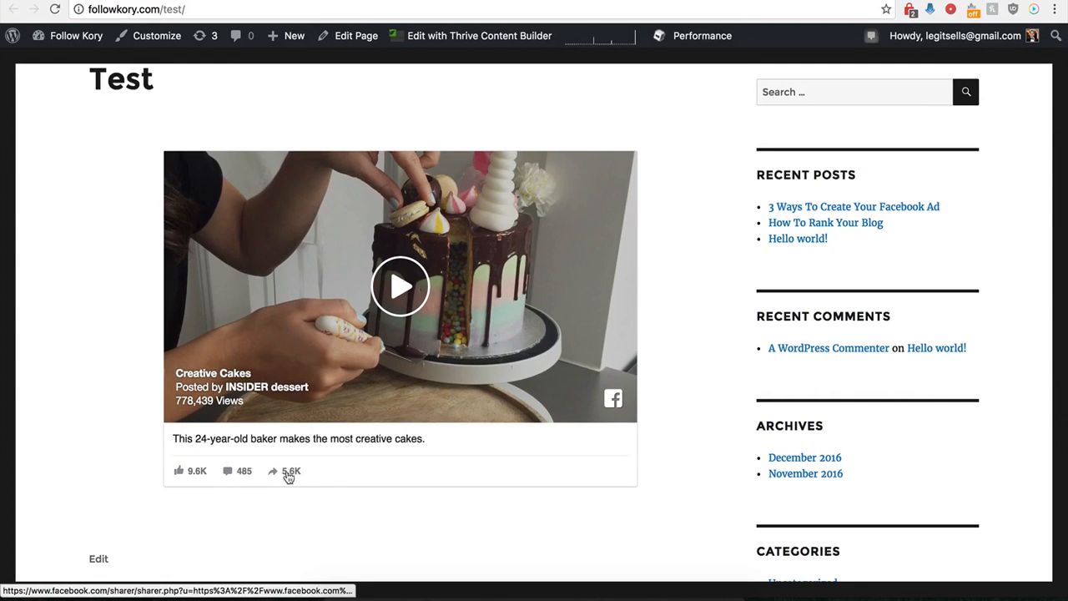
pyautogui.click(229, 474)
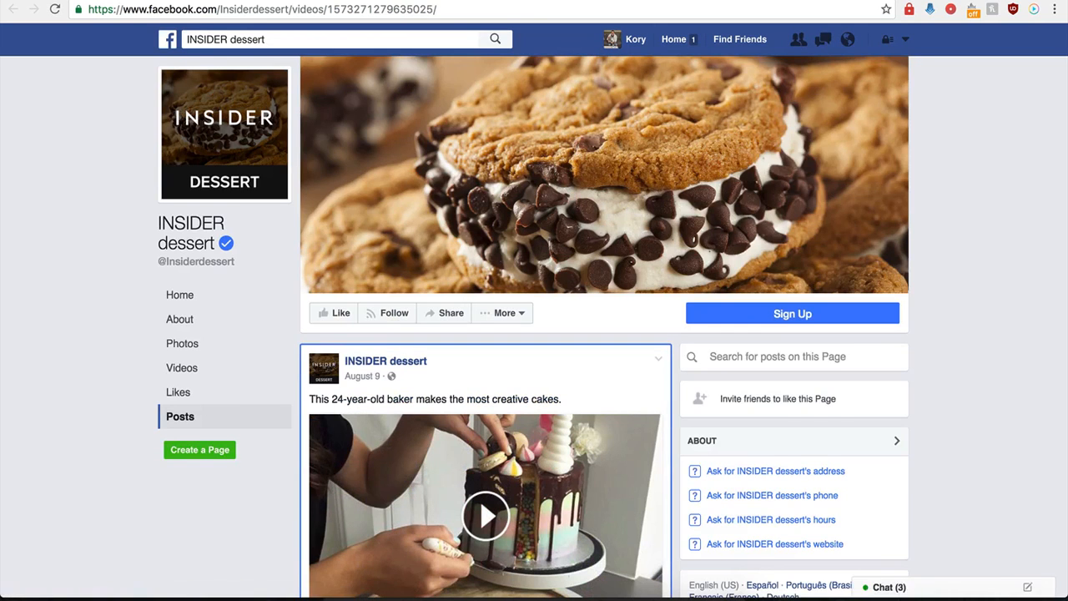
pyautogui.press('super+w')
pyautogui.press('super+w')
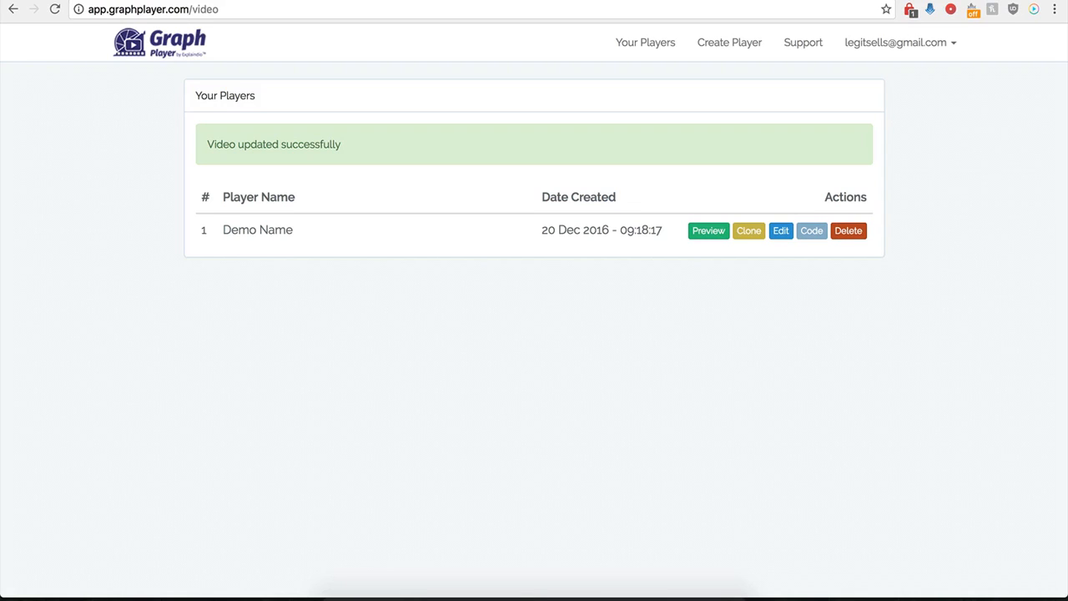
# Reopen the Demo Name player's settings and turn on Custom HTML Below Video
pyautogui.click(781, 237)
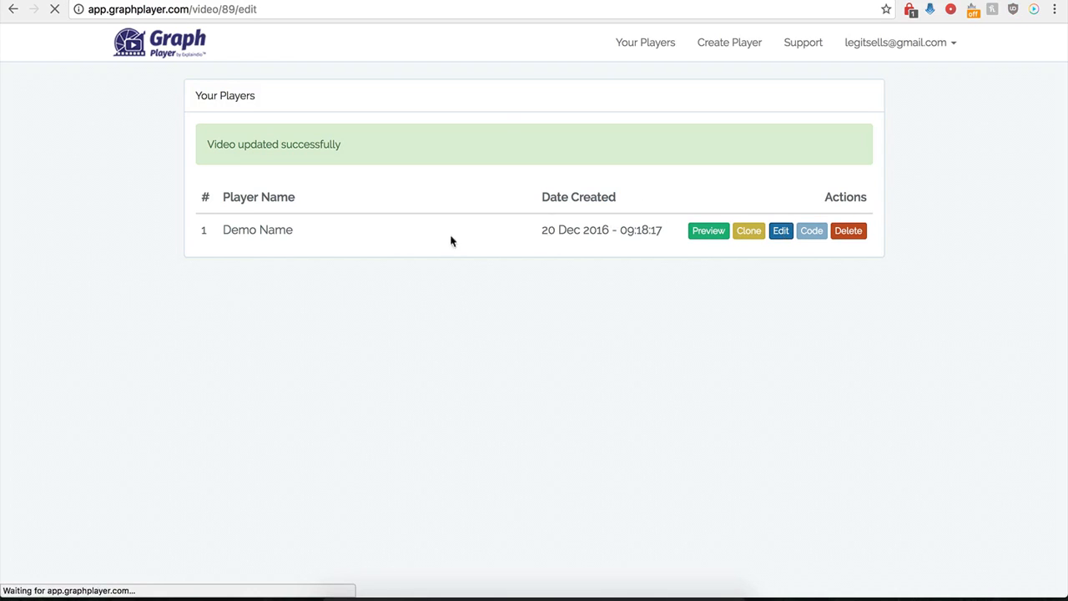
pyautogui.scroll(-5, 546, 464)
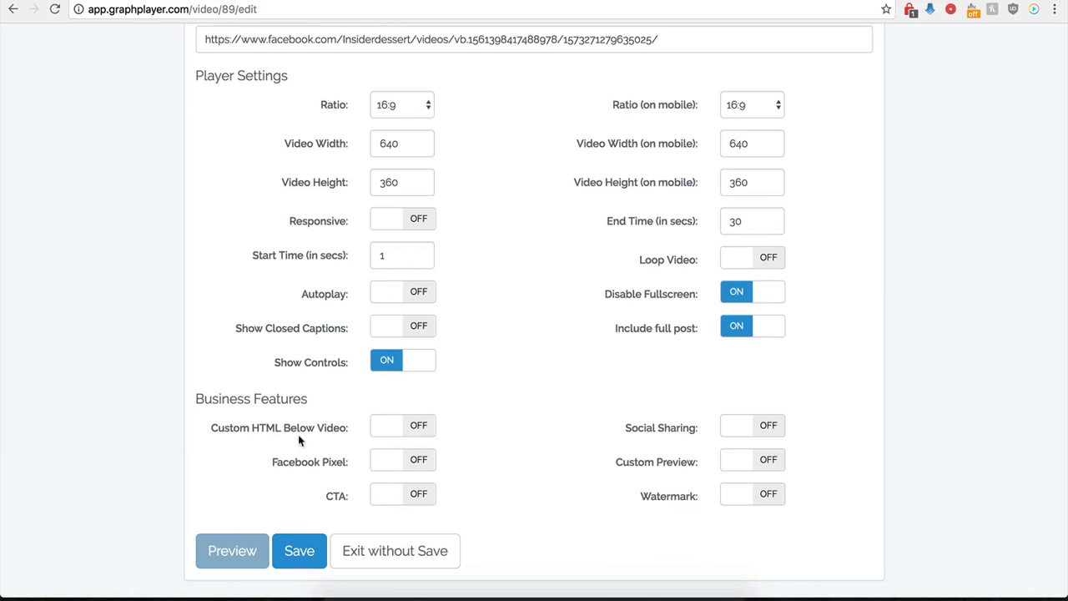
pyautogui.click(418, 426)
pyautogui.scroll(-3, 455, 462)
pyautogui.click(393, 328)
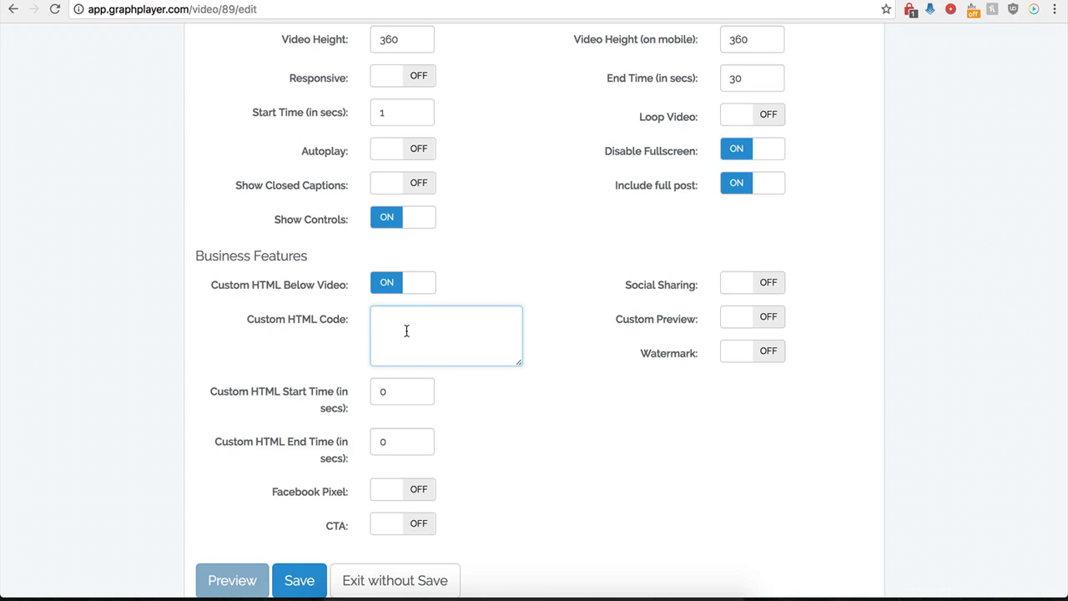
# Set the Custom HTML Start Time to 120 seconds
pyautogui.click(396, 397)
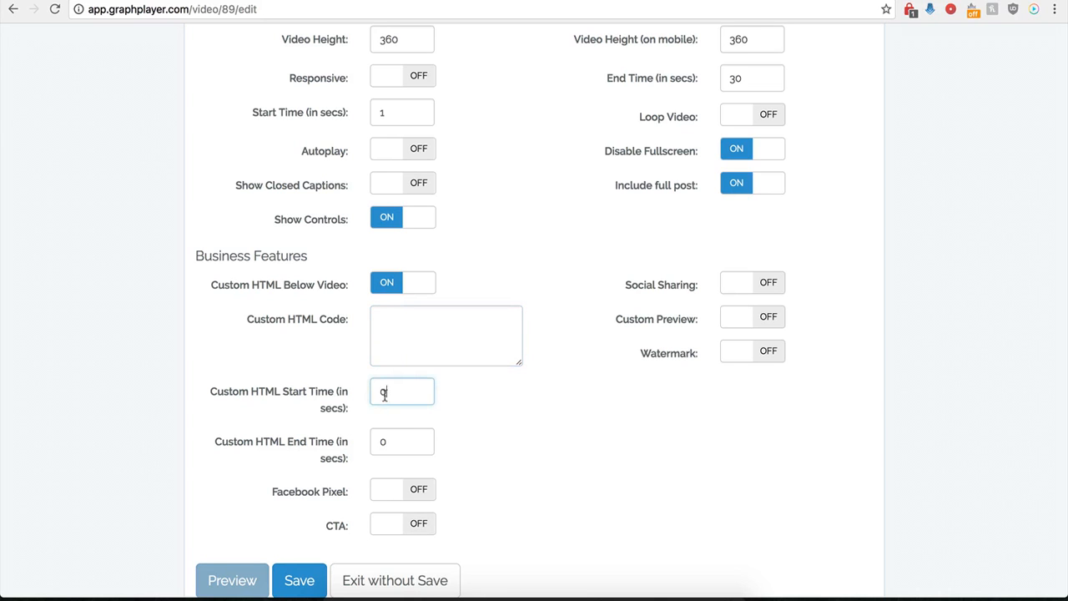
pyautogui.doubleClick(383, 397)
pyautogui.click(401, 440)
pyautogui.click(394, 399)
pyautogui.click(414, 331)
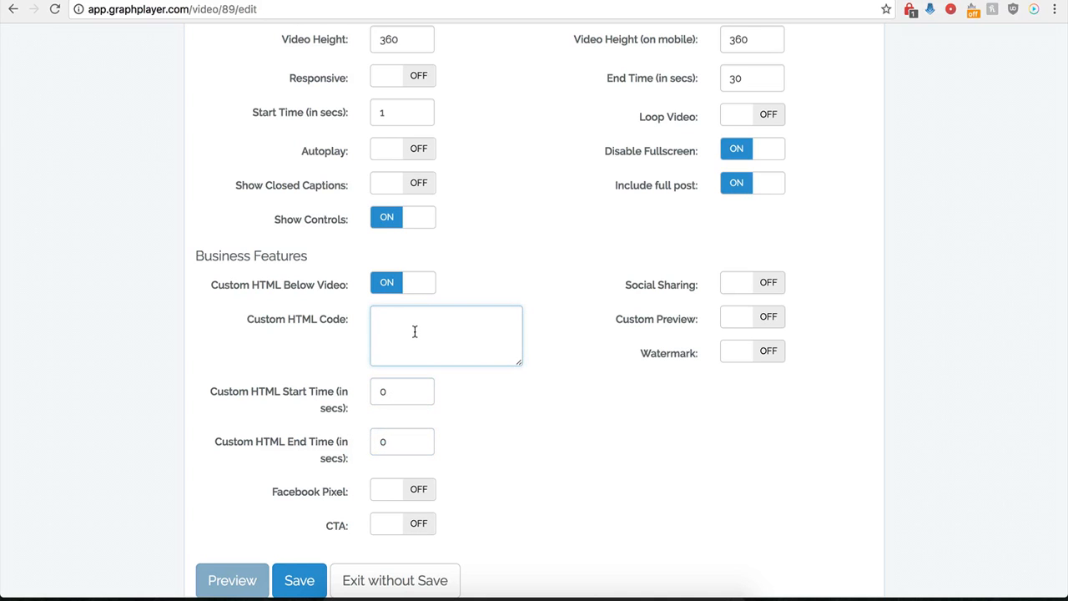
pyautogui.scroll(3, 415, 331)
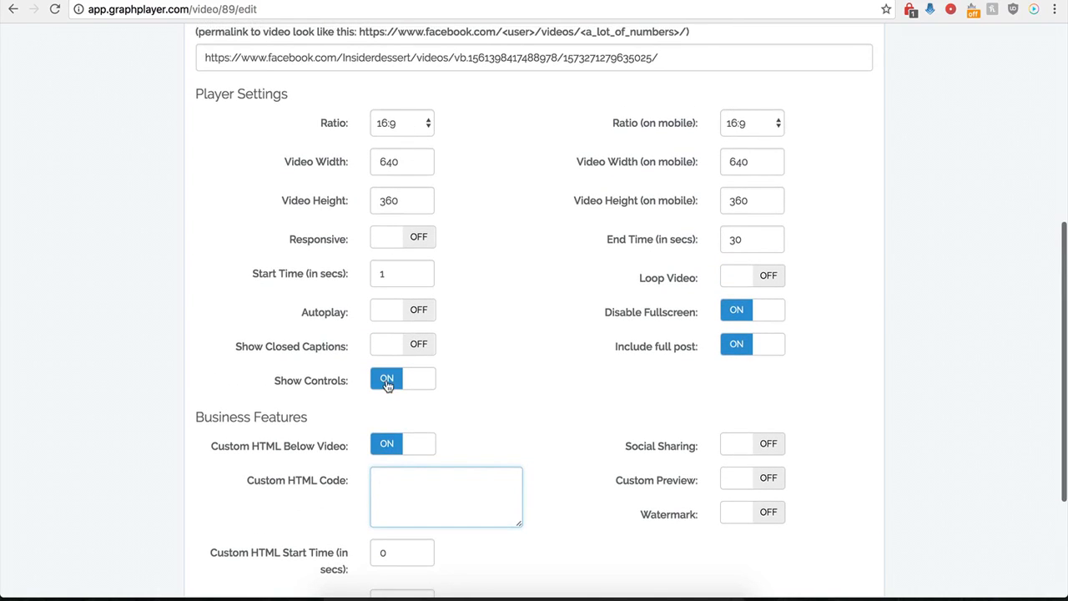
pyautogui.scroll(-3, 386, 380)
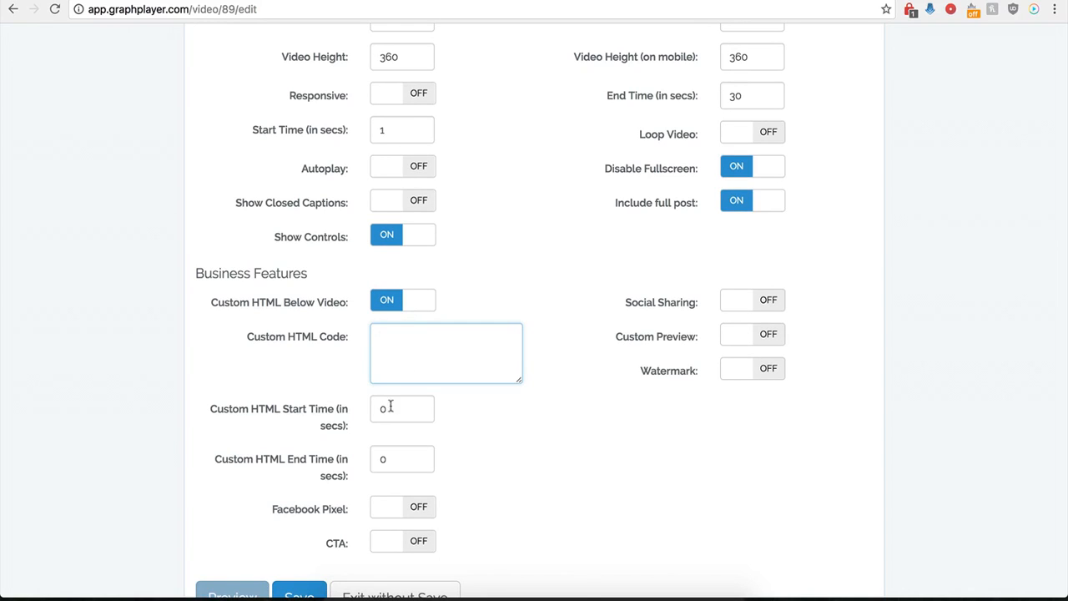
pyautogui.moveTo(410, 409); pyautogui.dragTo(373, 409)
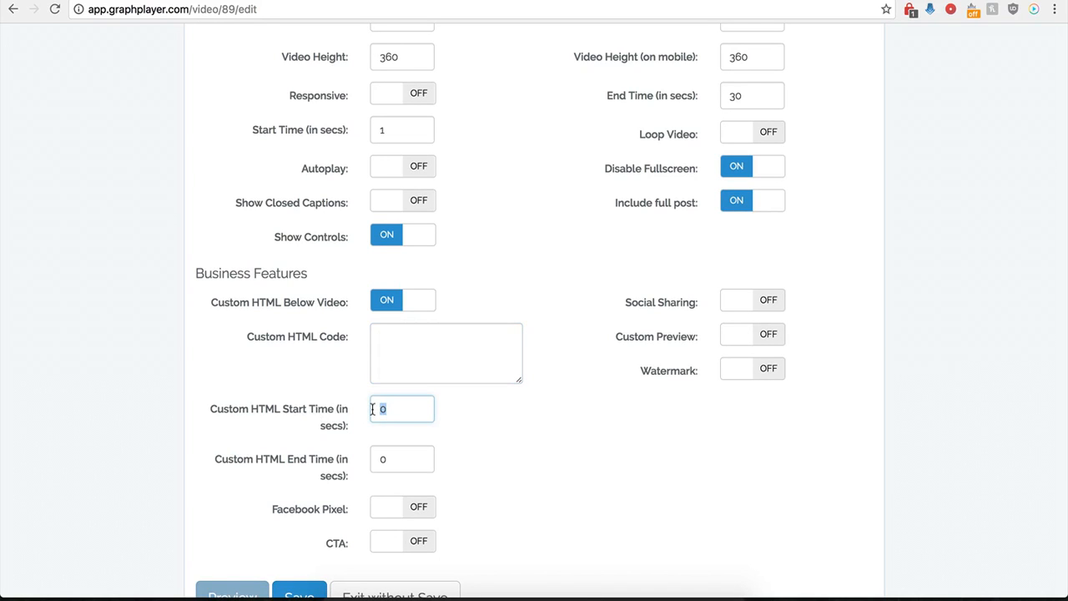
pyautogui.write('12')
pyautogui.click(397, 343)
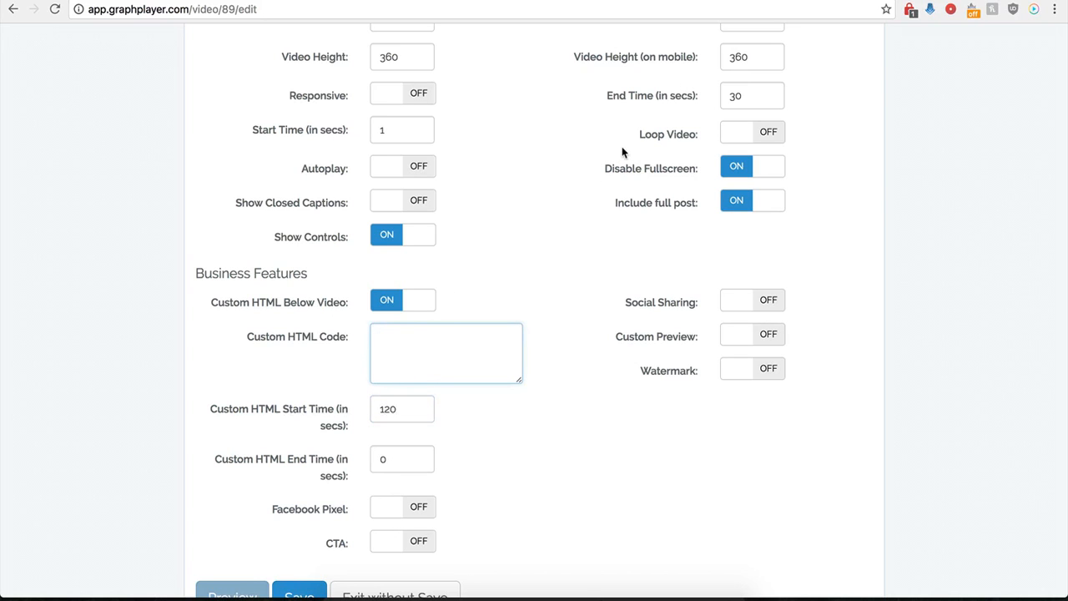
pyautogui.scroll(-1, 473, 346)
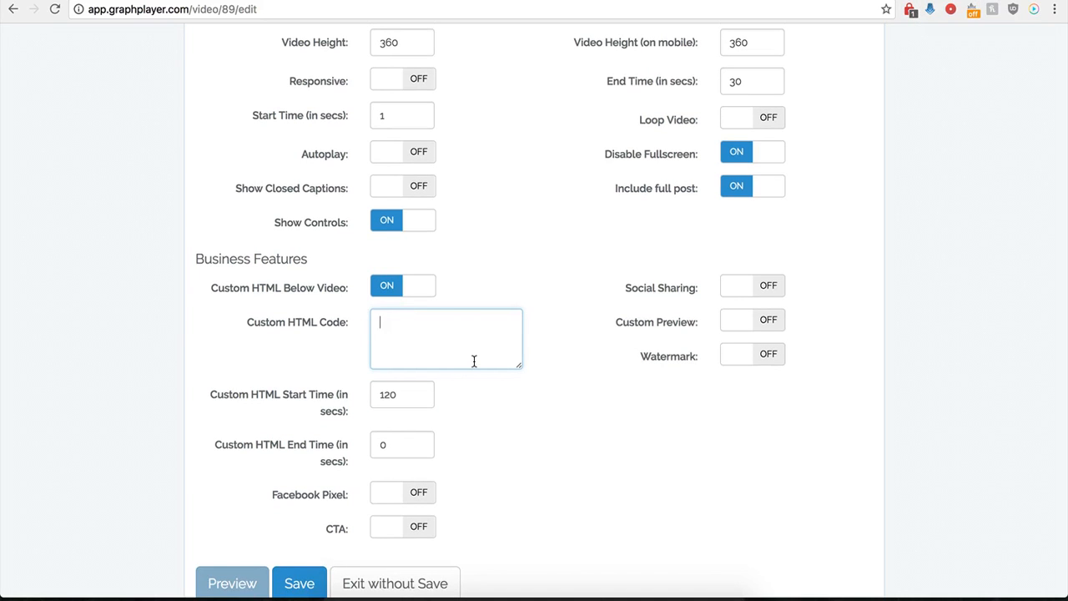
pyautogui.write('<center><img src="http://kompozer-tutorial.com/BootGifts/Buttons/Buy%20Now%20Buttons/buy-now-button-16.png"></center>')
pyautogui.moveTo(519, 367); pyautogui.dragTo(555, 417)
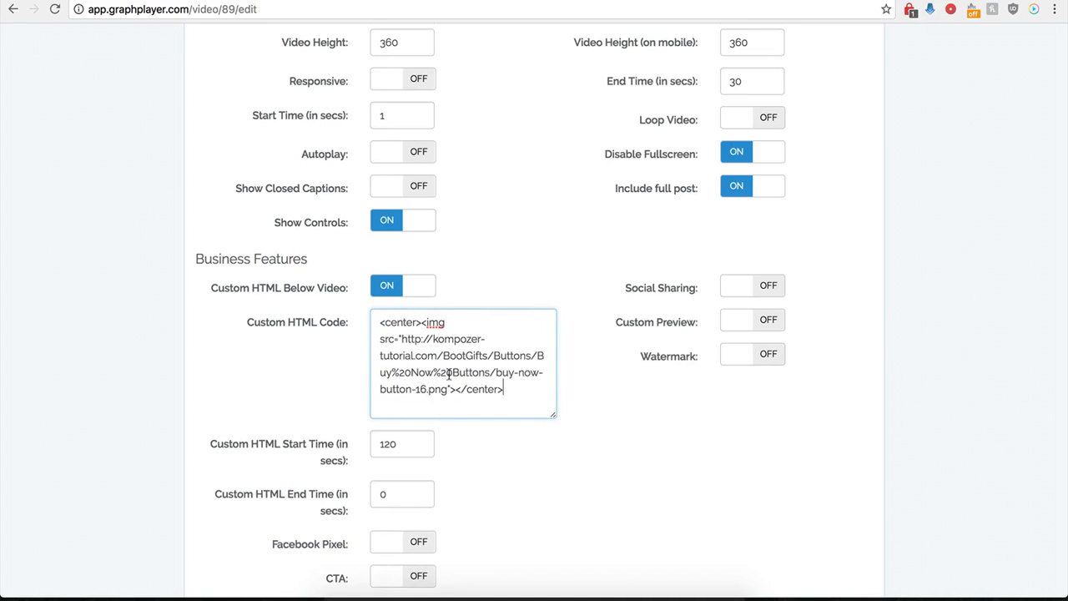
pyautogui.click(405, 424)
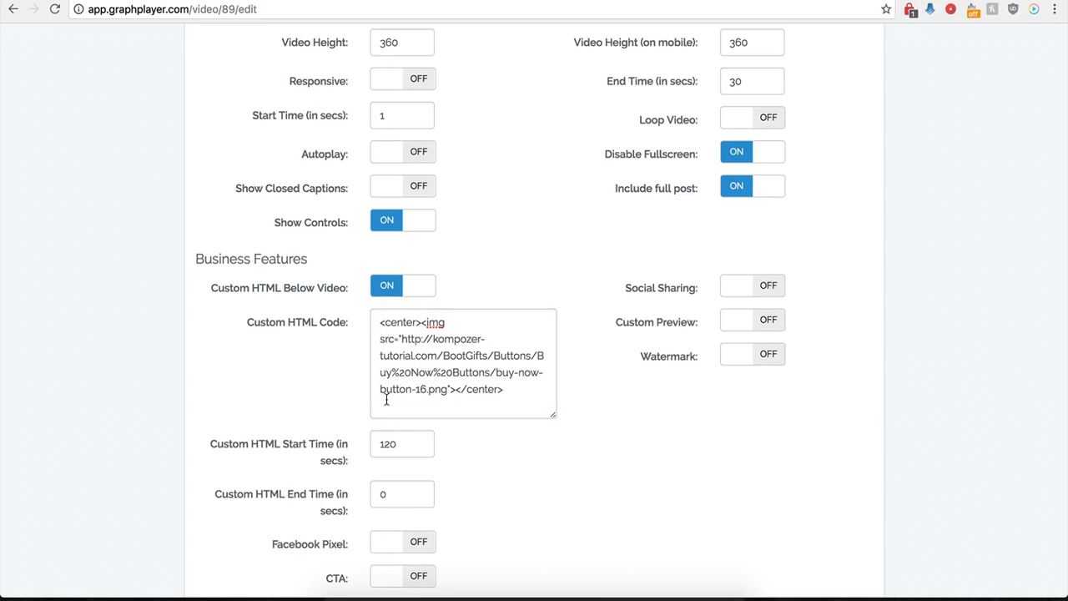
# Set the Custom HTML Start Time to 0 seconds and save the player
pyautogui.moveTo(399, 445); pyautogui.dragTo(372, 445)
pyautogui.write('0')
pyautogui.click(498, 500)
pyautogui.click(302, 552)
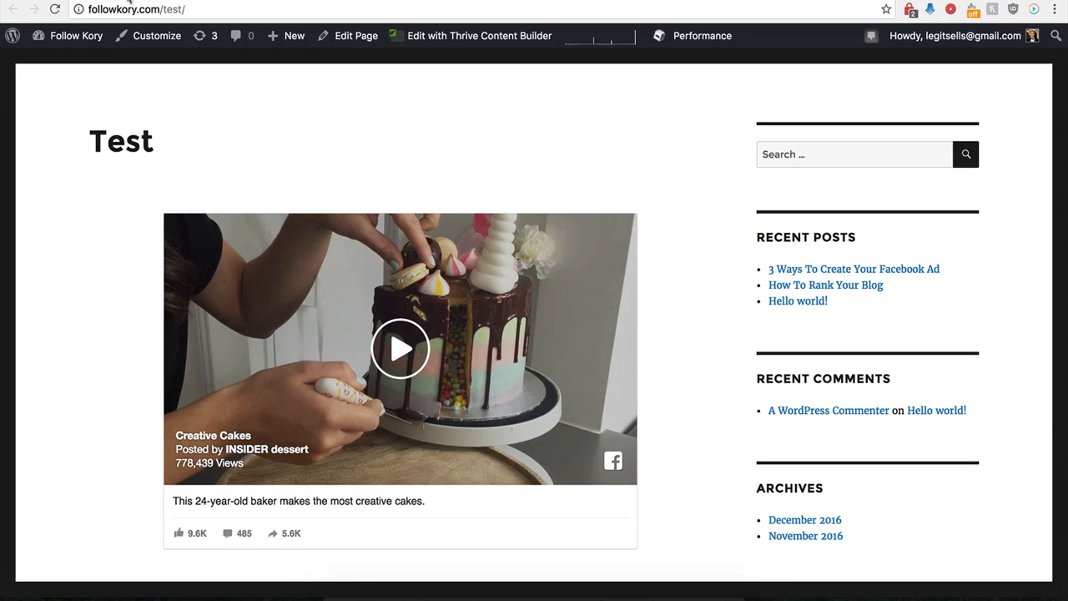
# Switch to the Test page, reload it and examine the custom HTML content below the embedded video
pyautogui.click(54, 10)
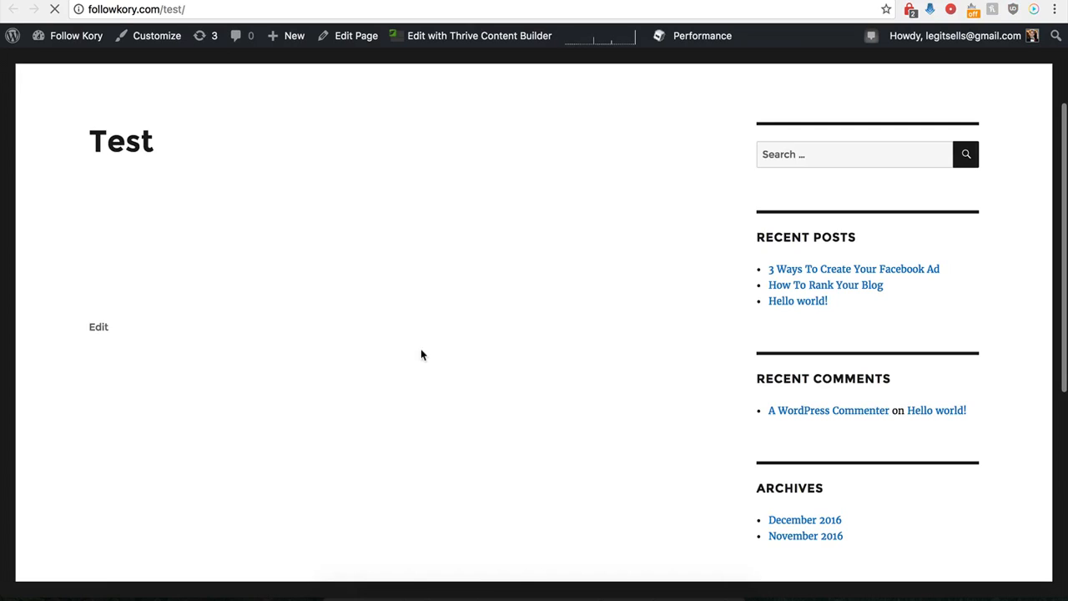
pyautogui.scroll(-2, 381, 375)
pyautogui.scroll(-5, 381, 375)
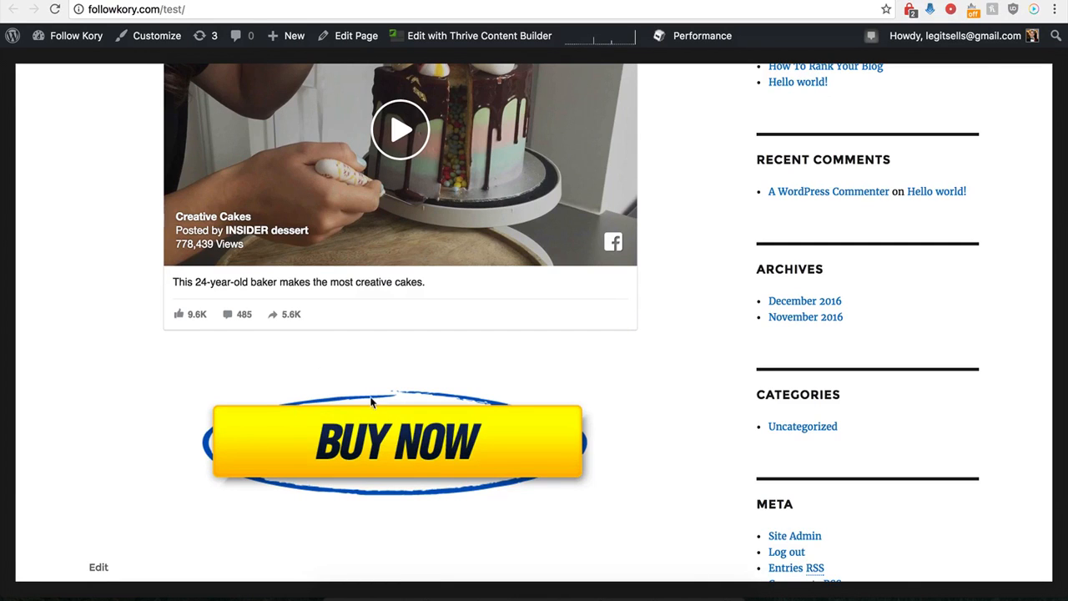
pyautogui.scroll(2, 384, 389)
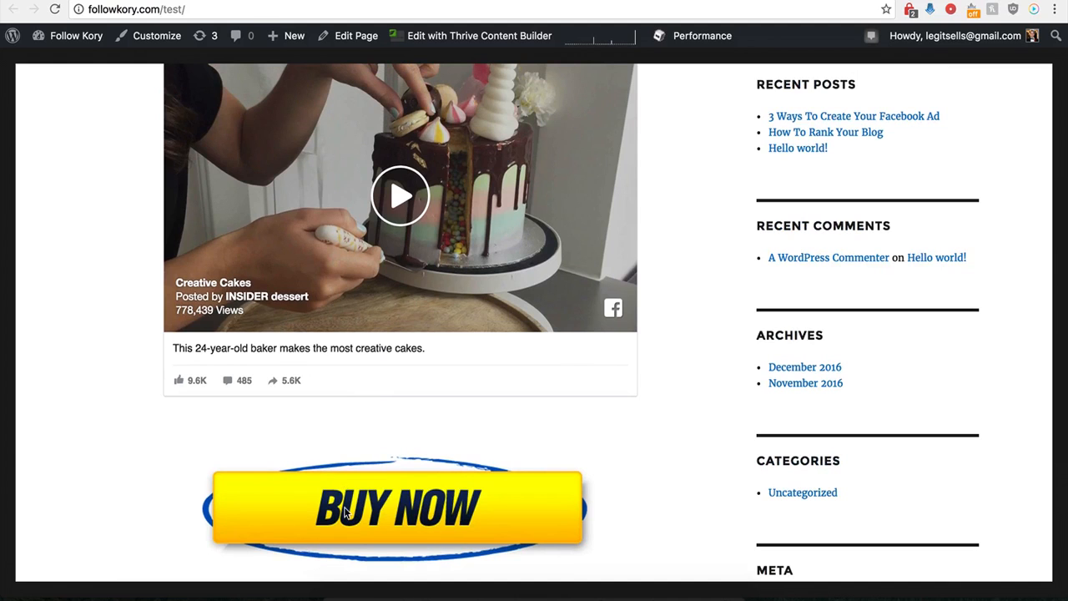
pyautogui.scroll(2, 363, 469)
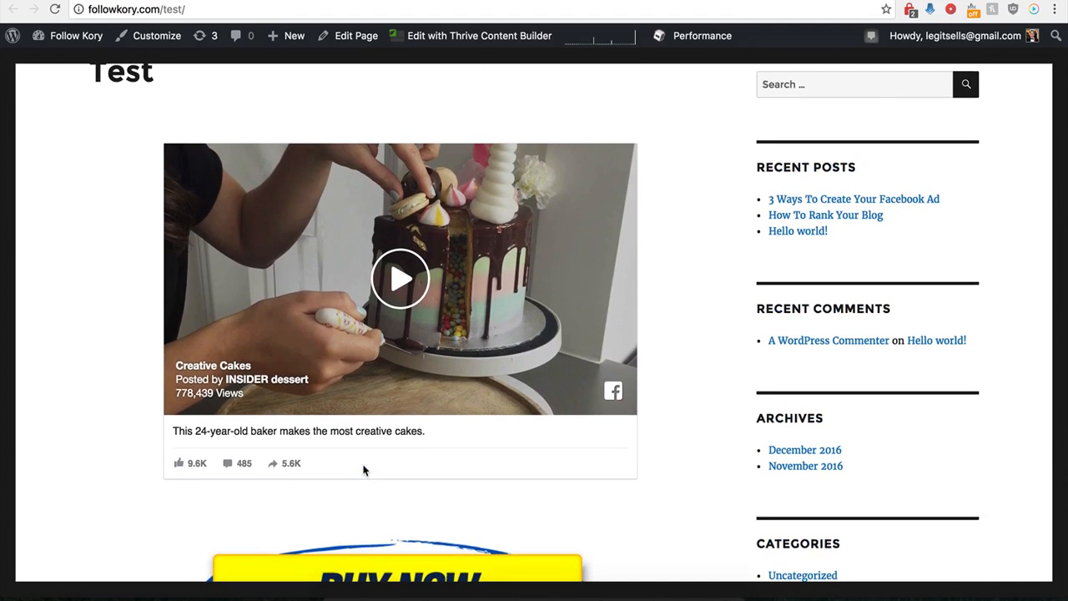
# Return to GraphPlayer, reopen the Demo Name player's settings and turn off Custom HTML Below Video
pyautogui.scroll(-1, 363, 469)
pyautogui.scroll(3, 365, 470)
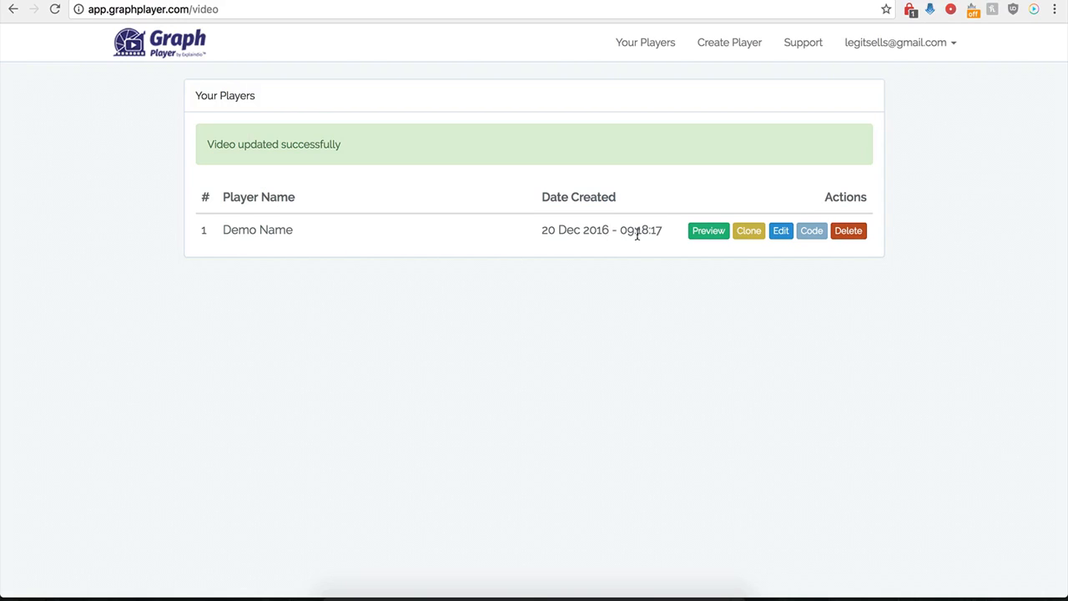
pyautogui.click(779, 233)
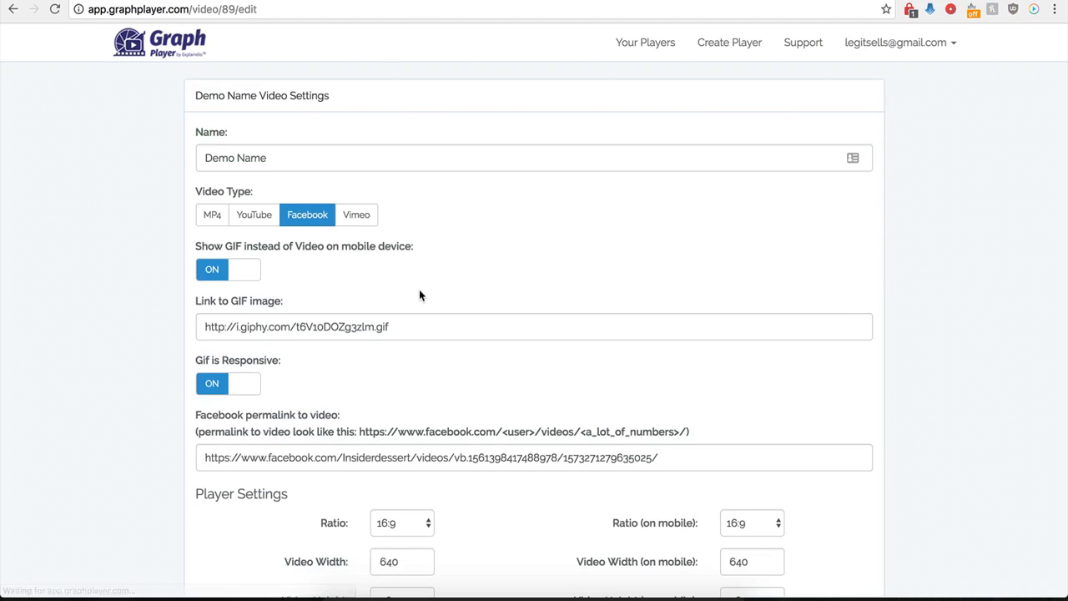
pyautogui.scroll(-6, 189, 448)
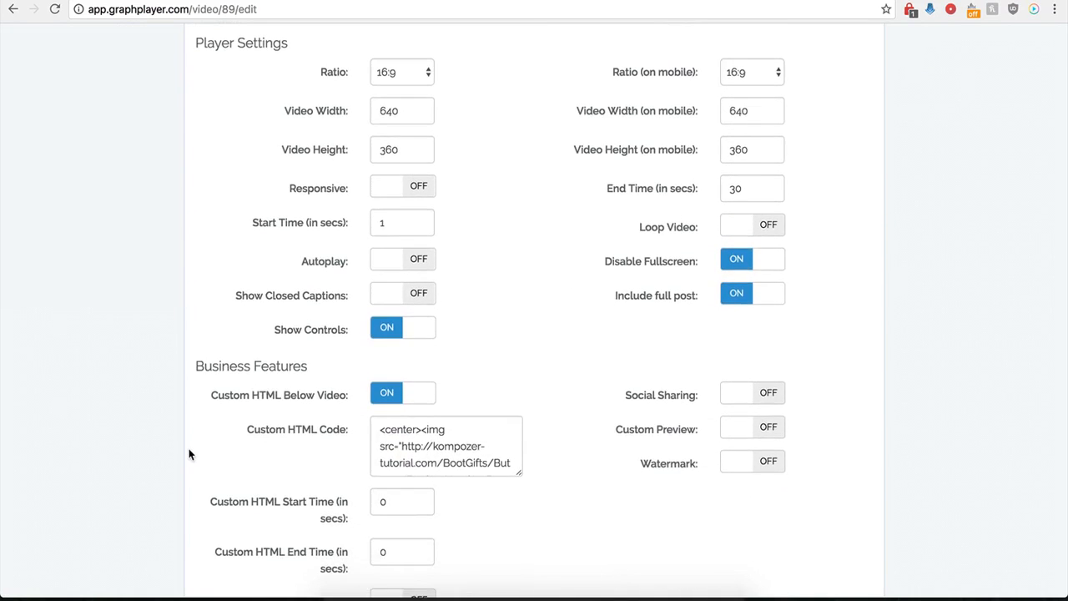
pyautogui.scroll(-1, 191, 436)
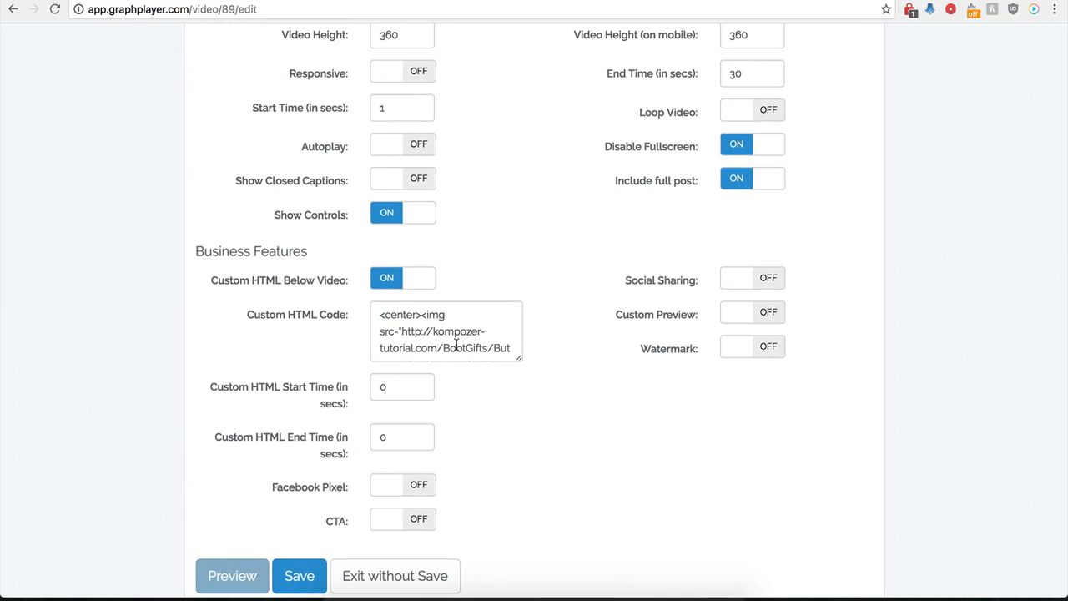
pyautogui.click(382, 278)
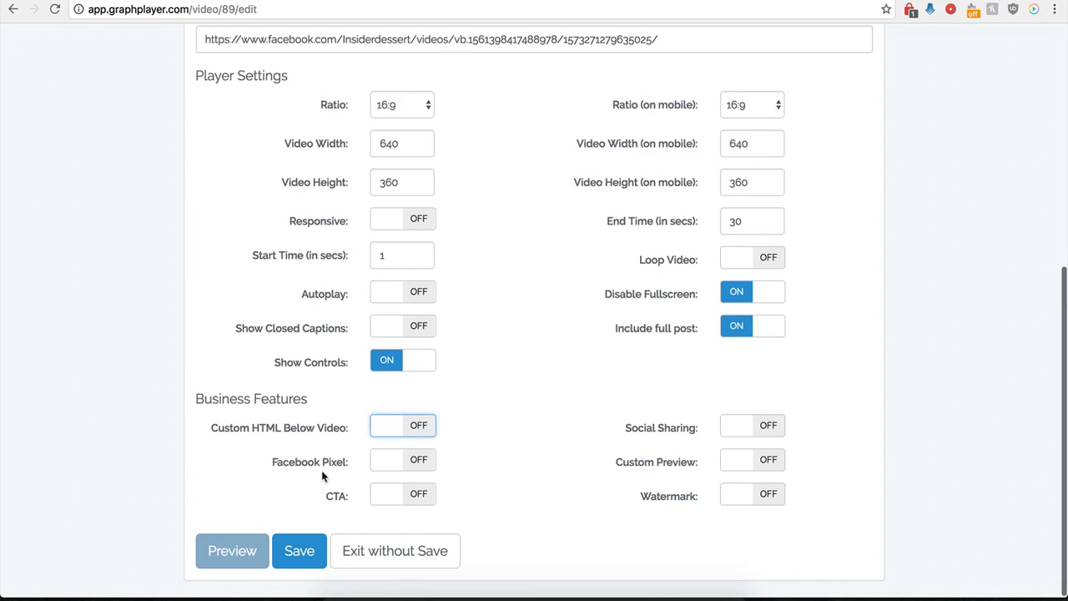
# Turn on Facebook Pixel to examine its code and timing options, and turn it off again
pyautogui.click(422, 467)
pyautogui.scroll(-2, 367, 483)
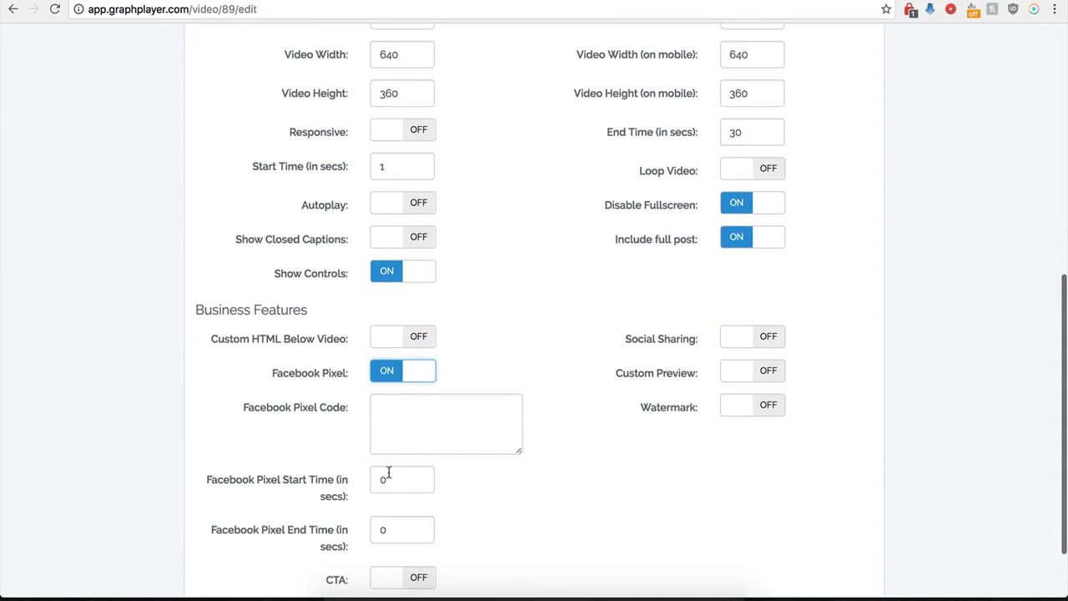
pyautogui.scroll(-1, 397, 435)
pyautogui.click(417, 391)
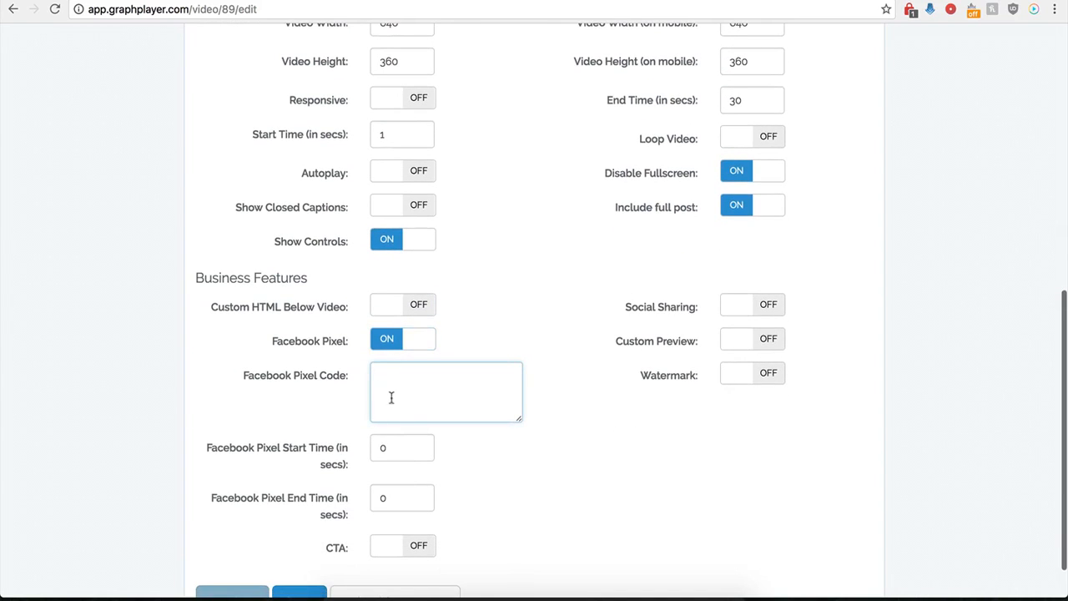
pyautogui.click(387, 342)
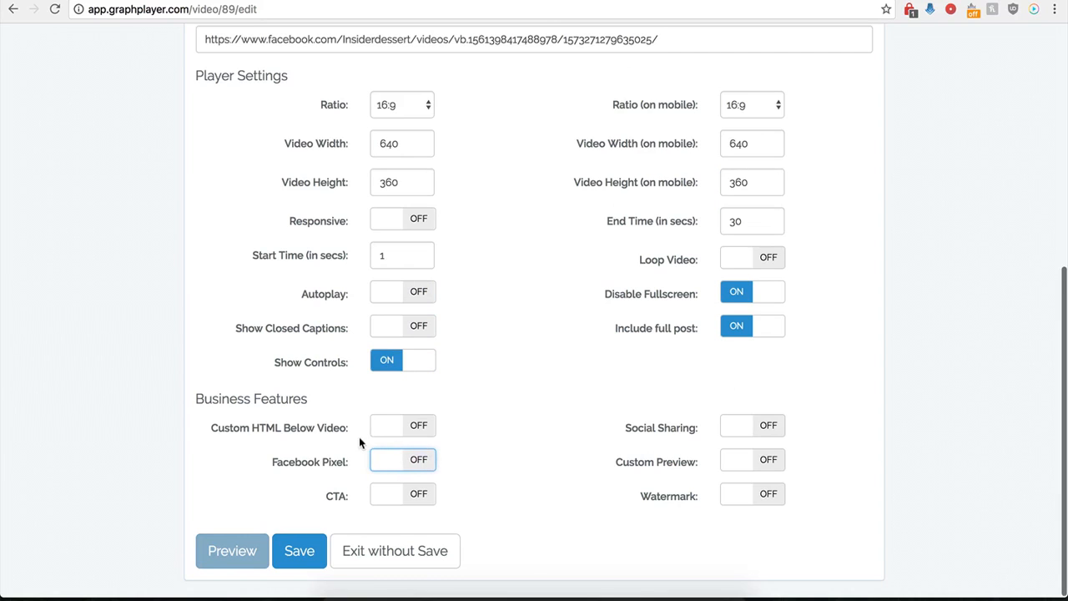
# Turn on the CTA and paste the kompozer-tutorial.com Buy Now button address as the CTA Image Url
pyautogui.click(421, 498)
pyautogui.scroll(-5, 482, 525)
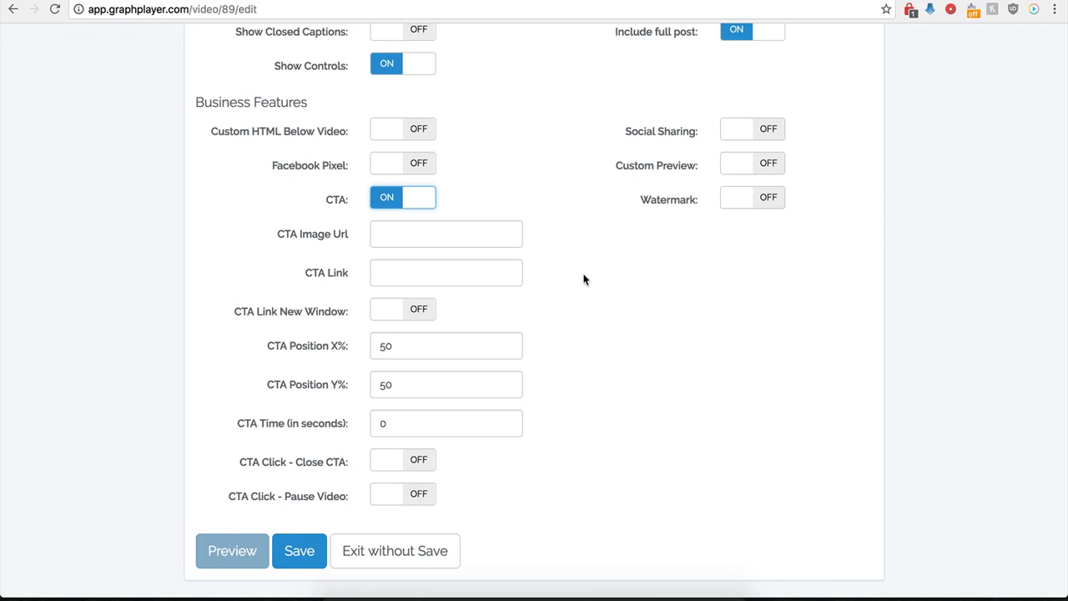
pyautogui.click(452, 233)
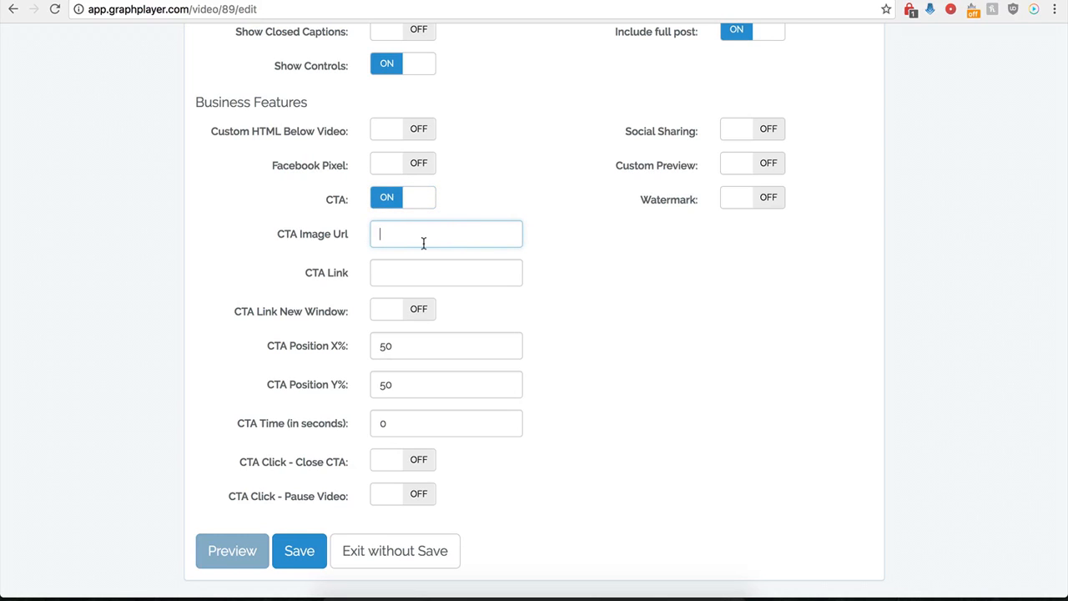
pyautogui.hotkey('ctrl', 'v')
pyautogui.click(390, 277)
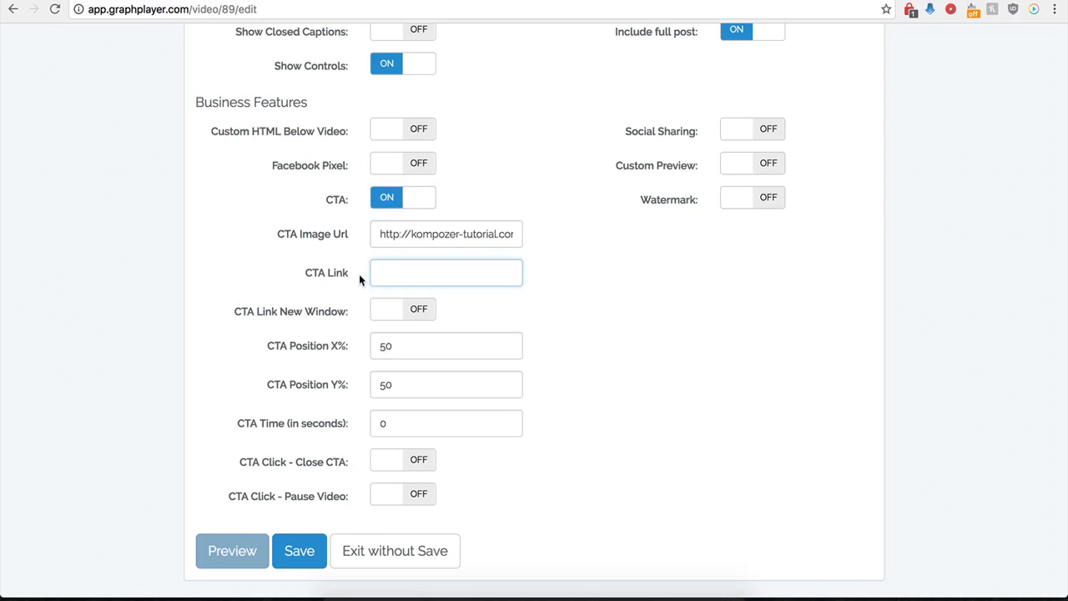
pyautogui.click(396, 274)
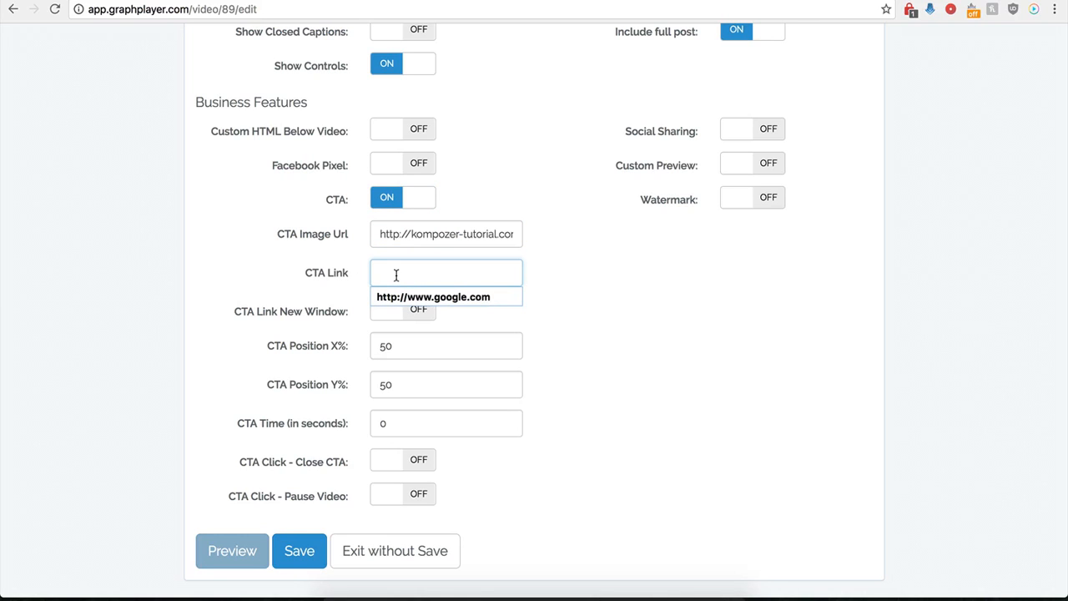
pyautogui.click(405, 299)
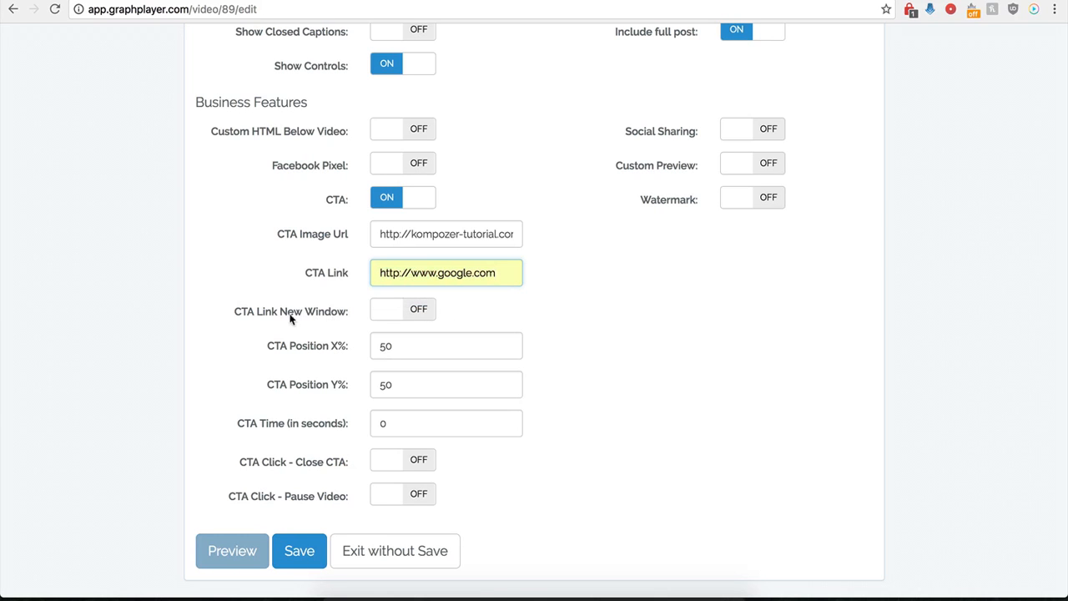
pyautogui.click(417, 310)
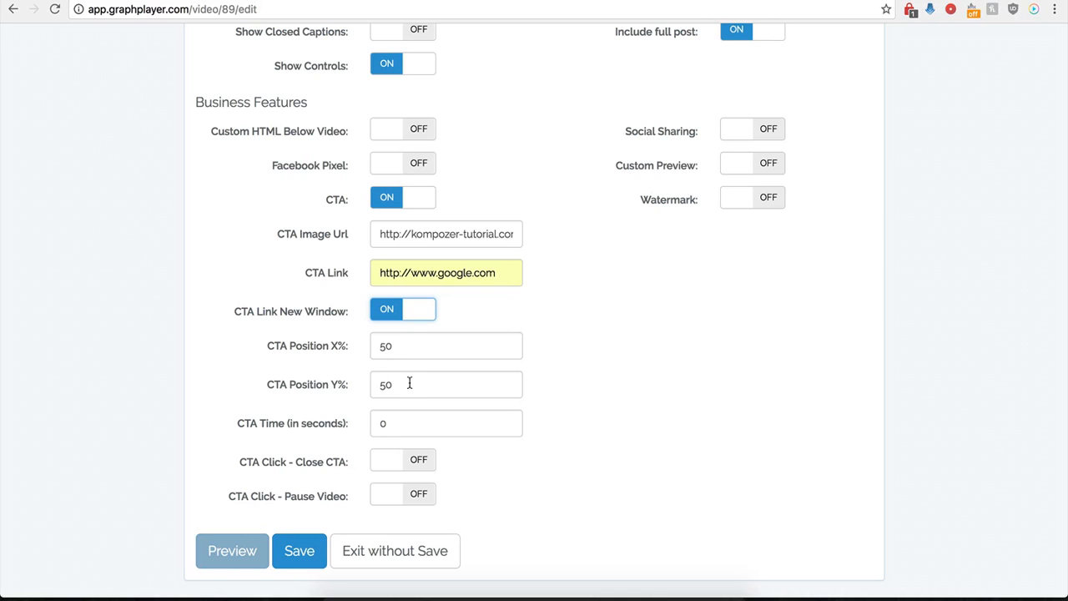
# Try a CTA Time of 120 seconds and reset it to 0
pyautogui.click(389, 424)
pyautogui.moveTo(389, 424); pyautogui.dragTo(373, 427)
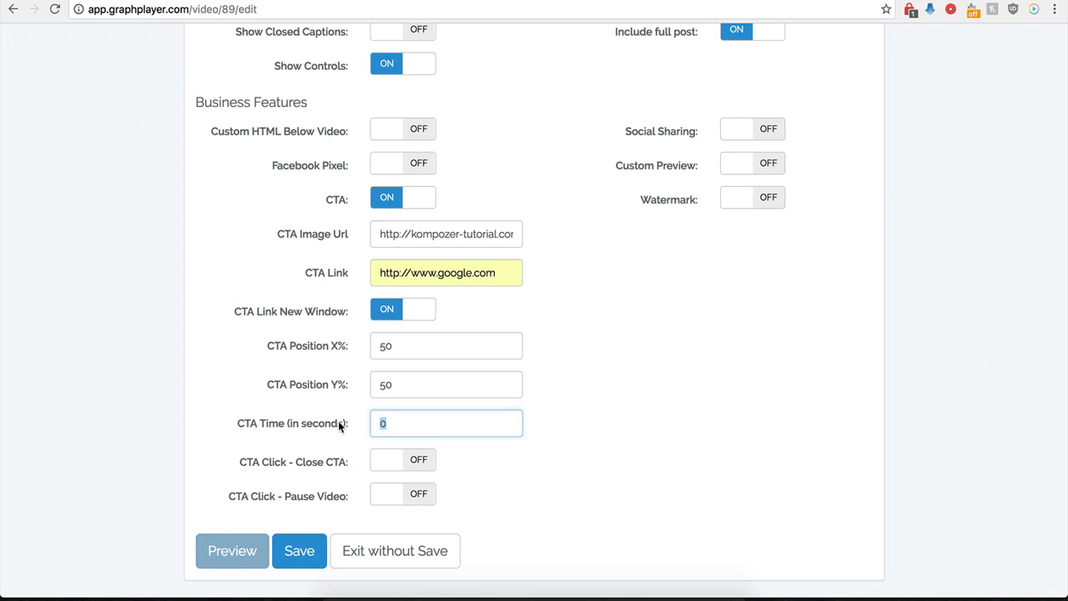
pyautogui.write('120')
pyautogui.press('BackSpace')
pyautogui.press('BackSpace')
pyautogui.press('BackSpace')
pyautogui.write('0')
pyautogui.click(445, 496)
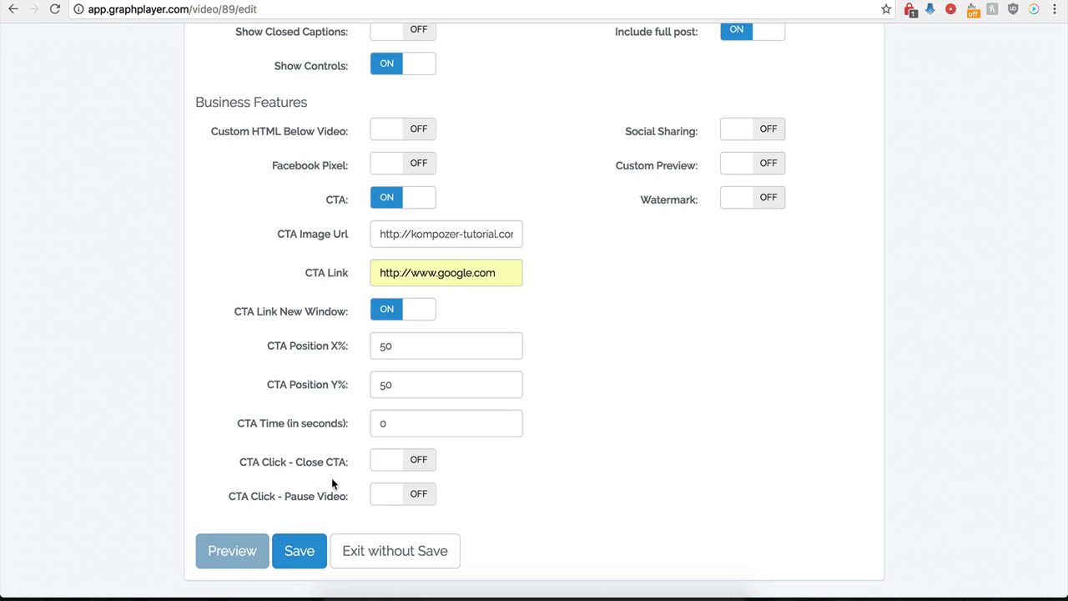
# Make the CTA close when clicked, save the player and reload the Test page to check it
pyautogui.click(419, 463)
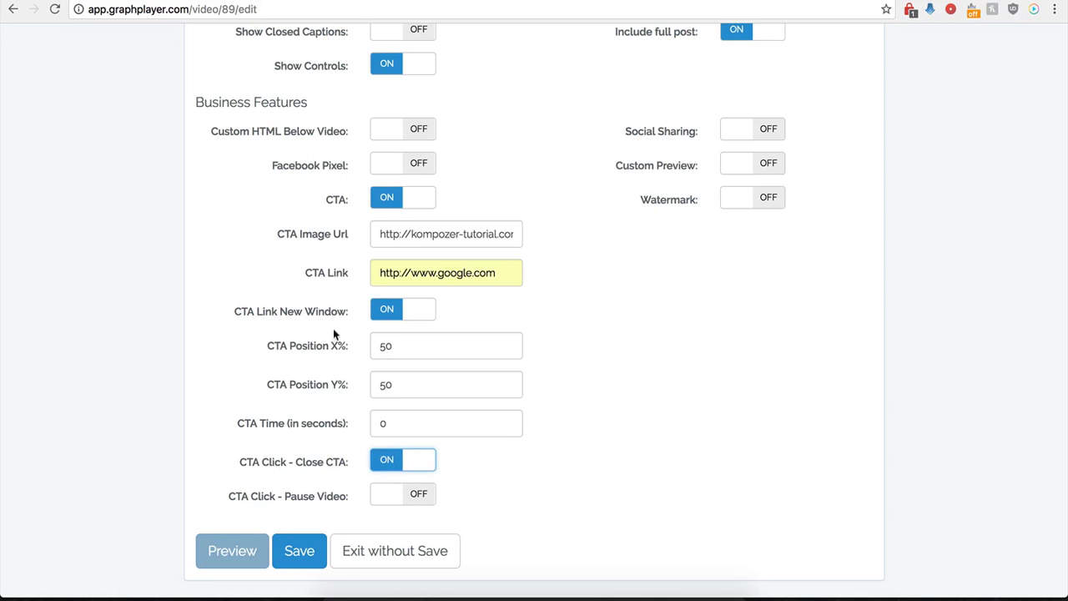
pyautogui.click(284, 567)
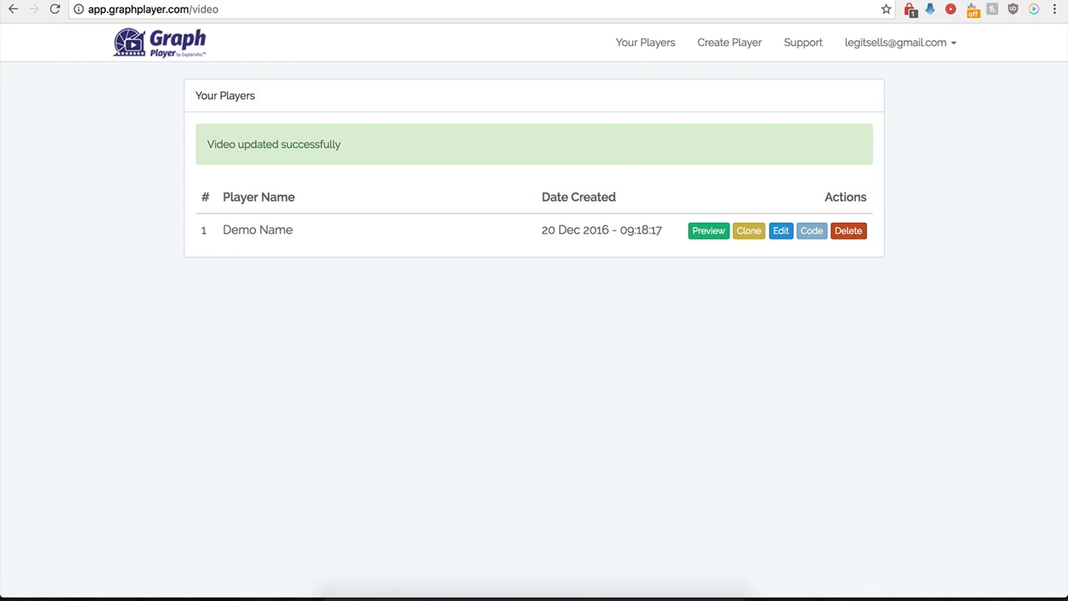
pyautogui.click(131, 1)
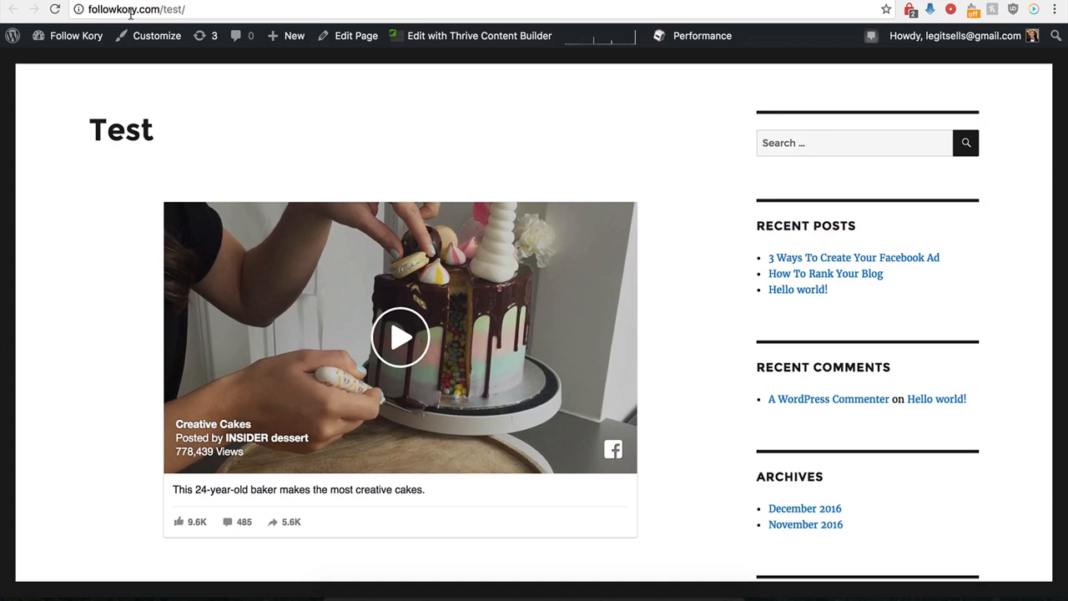
pyautogui.click(55, 9)
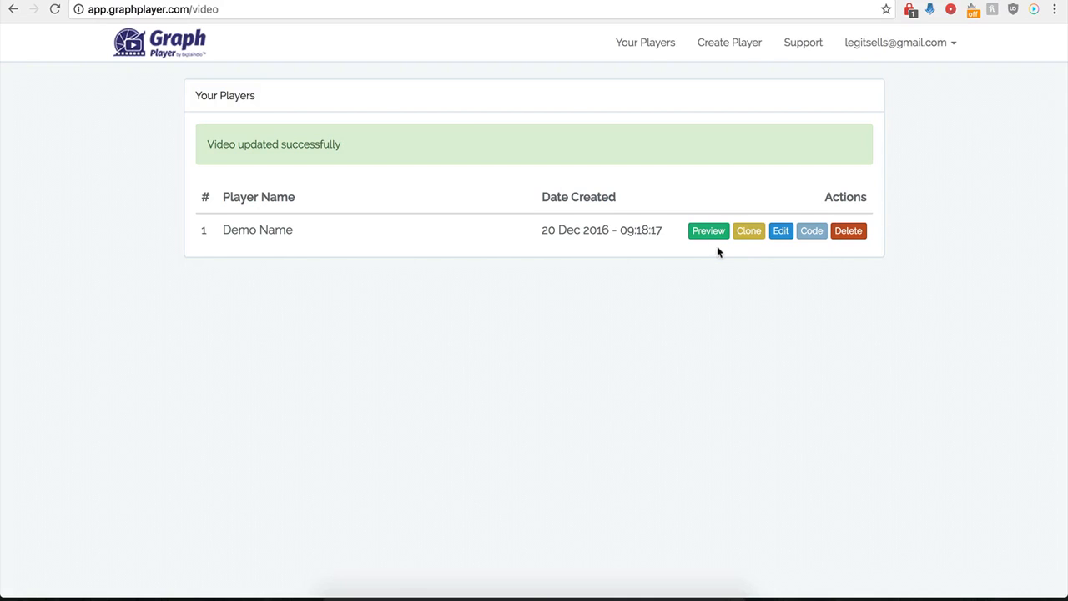
# Reopen the Demo Name player's settings, set CTA Position X% to 0 and save the player
pyautogui.click(780, 232)
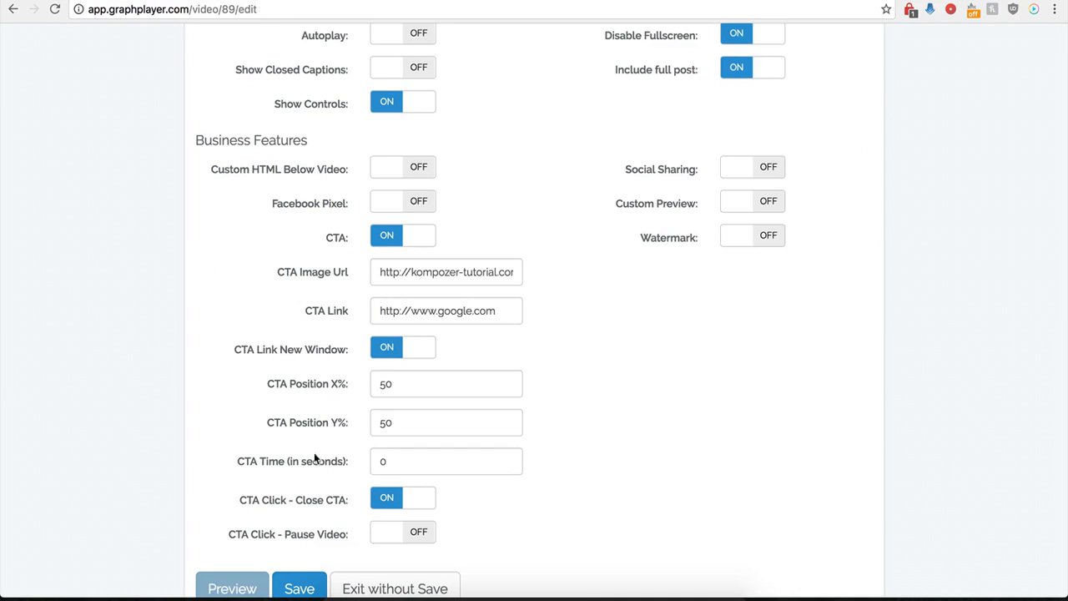
pyautogui.scroll(-1, 340, 430)
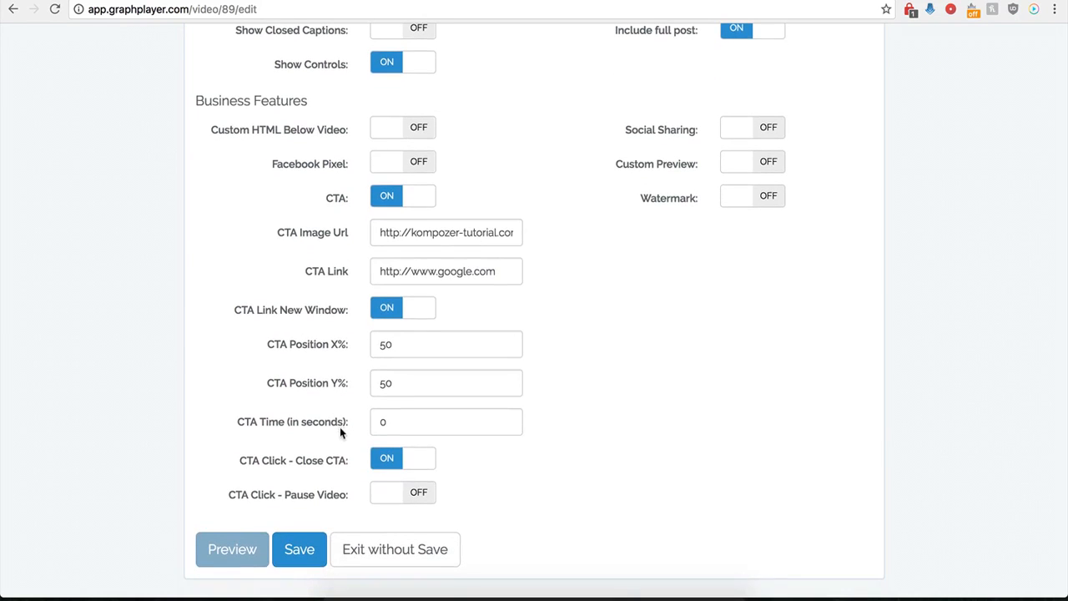
pyautogui.click(402, 352)
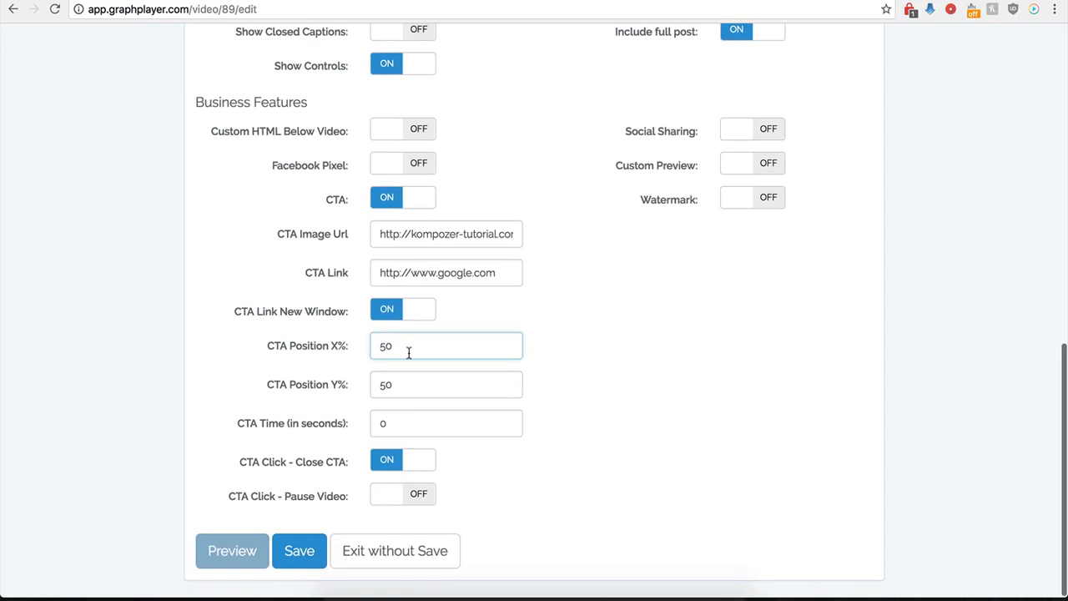
pyautogui.press('BackSpace')
pyautogui.press('BackSpace')
pyautogui.write('0')
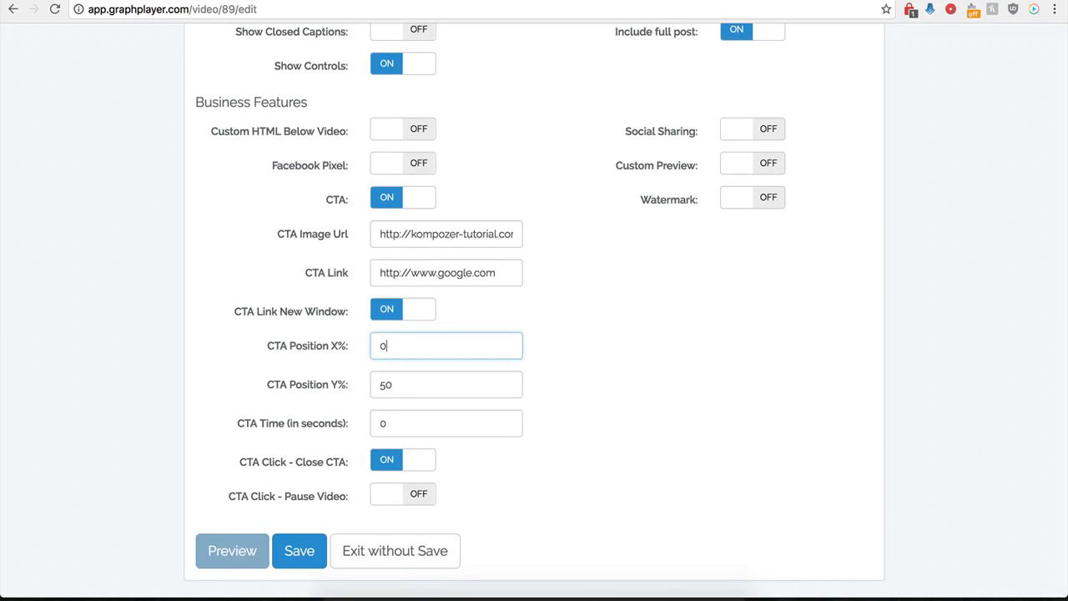
pyautogui.click(298, 554)
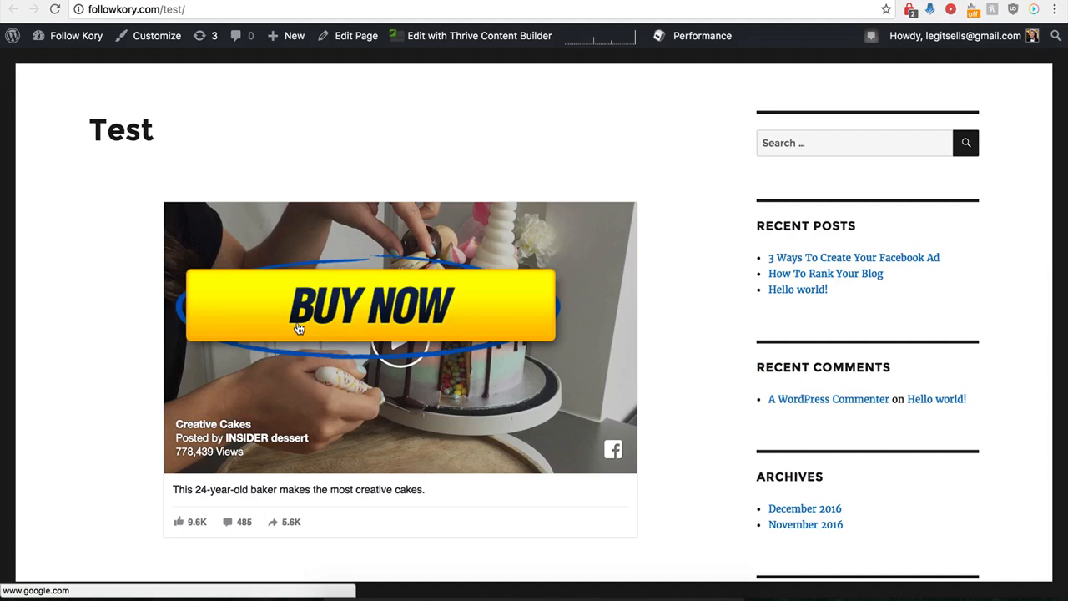
# Test the BUY NOW CTA over the video on the Test page and close the Google page it opens
pyautogui.click(380, 309)
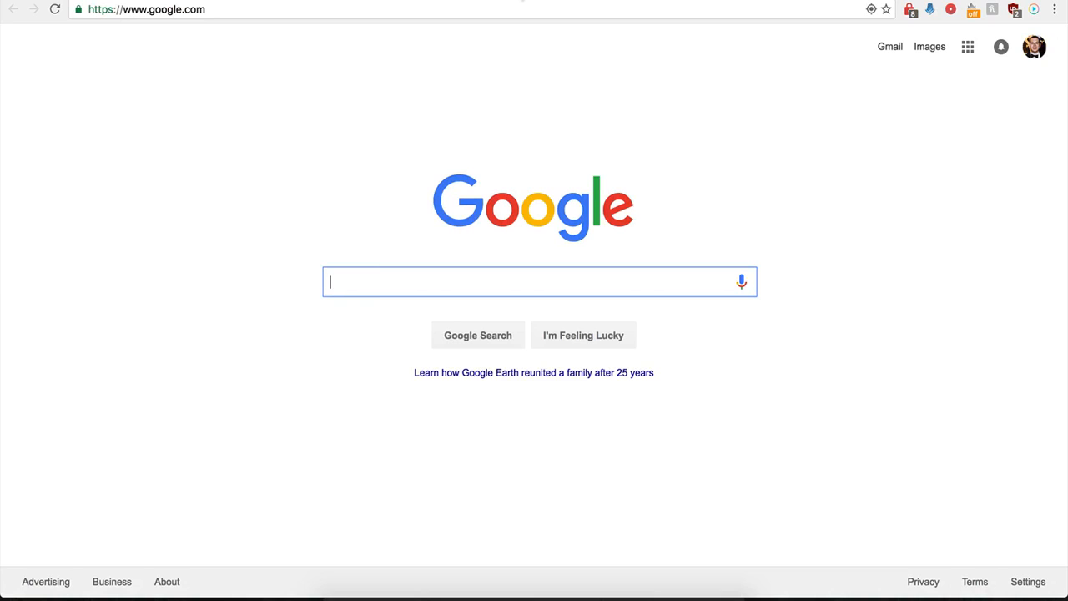
pyautogui.press('super+w')
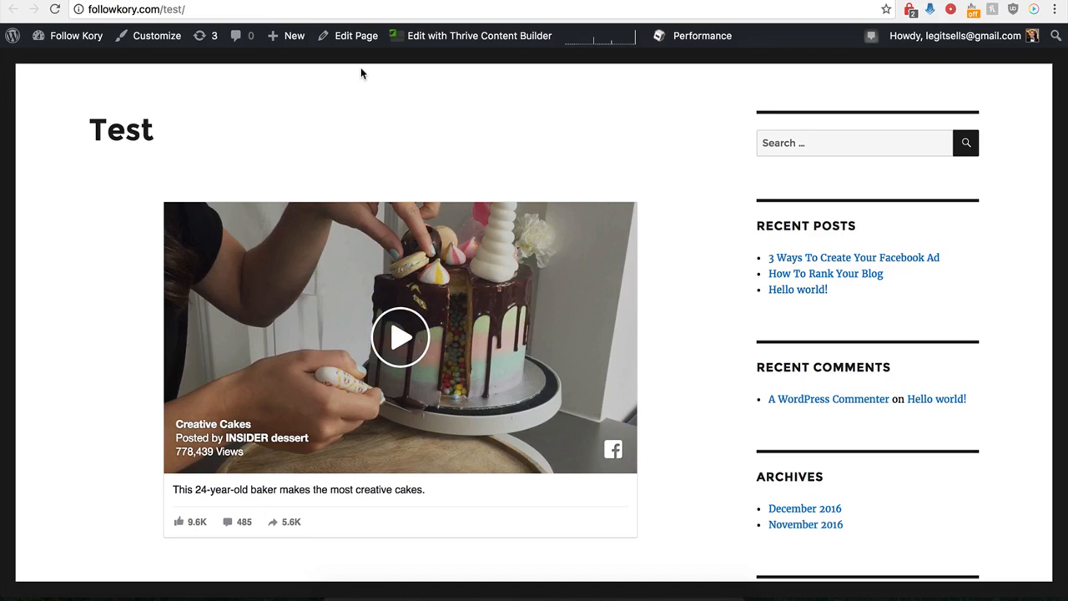
# Switch back to GraphPlayer, reopen the Demo Name player's settings and turn off the CTA
pyautogui.click(271, 1)
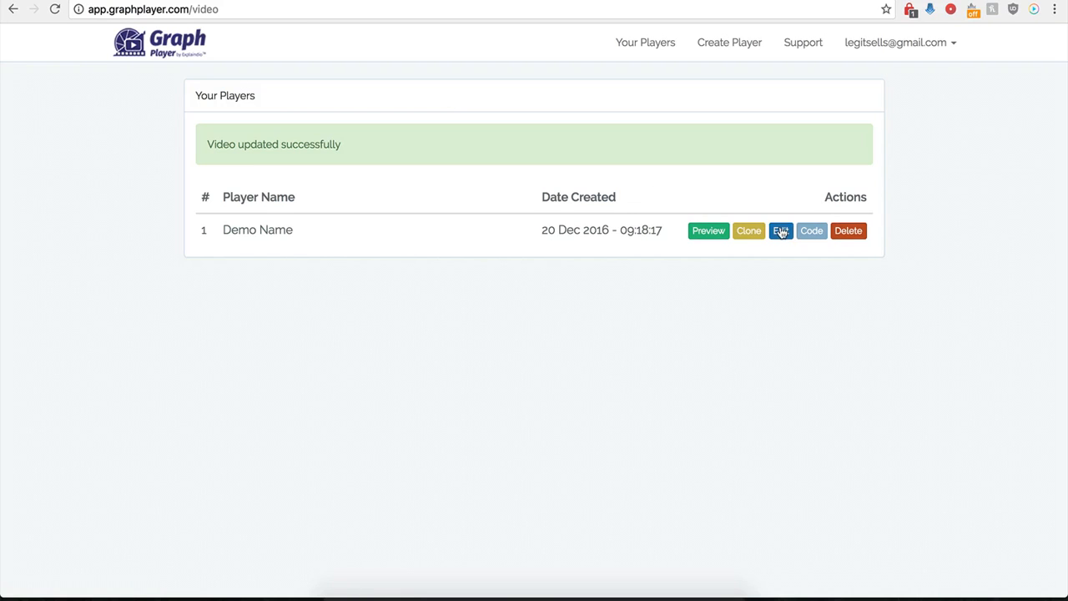
pyautogui.click(780, 232)
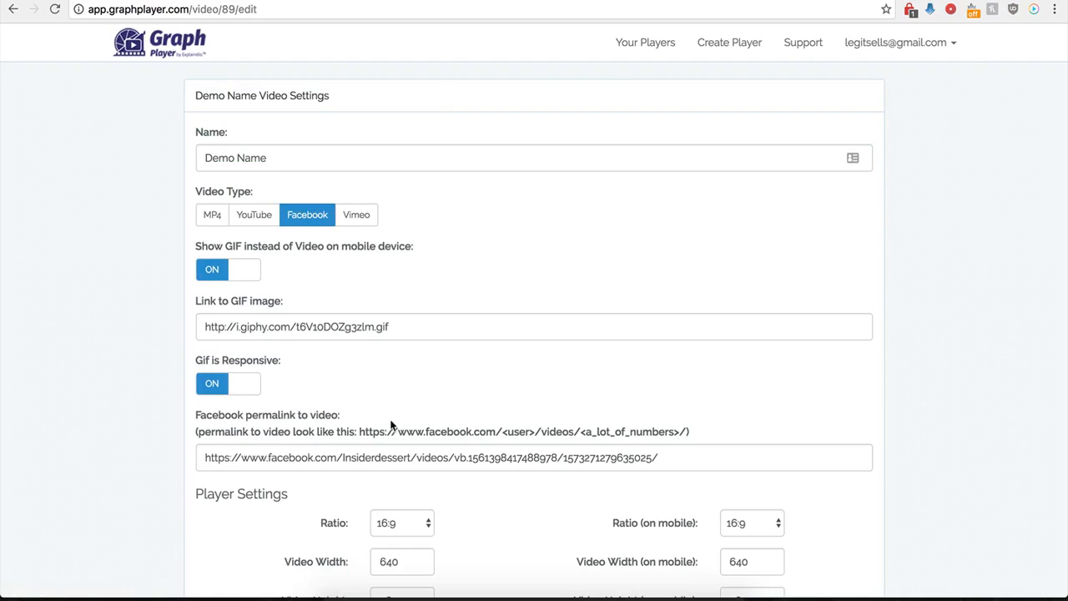
pyautogui.scroll(-8, 394, 389)
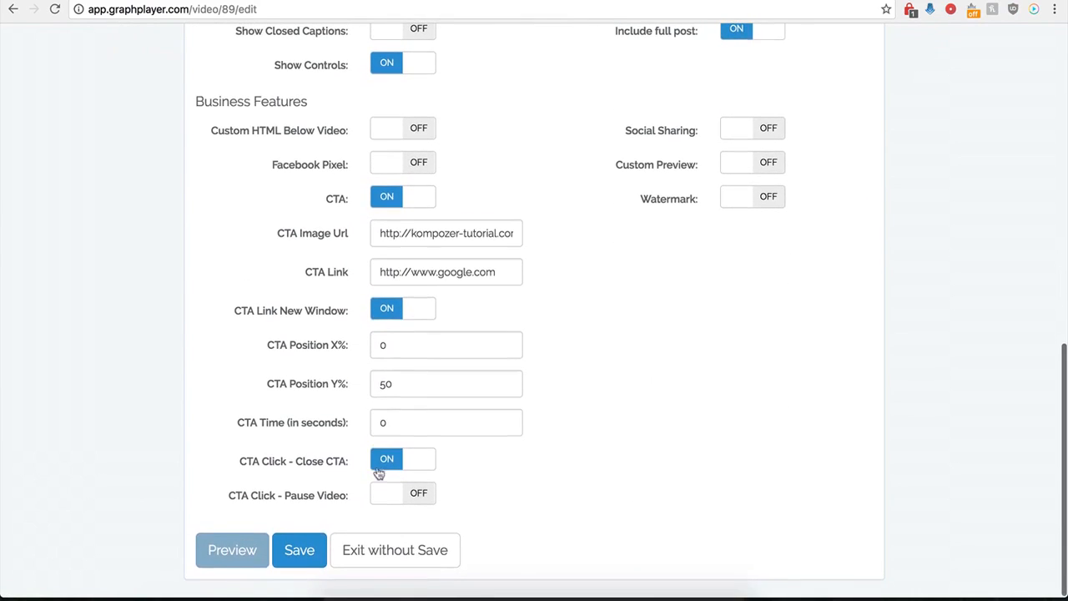
pyautogui.click(388, 197)
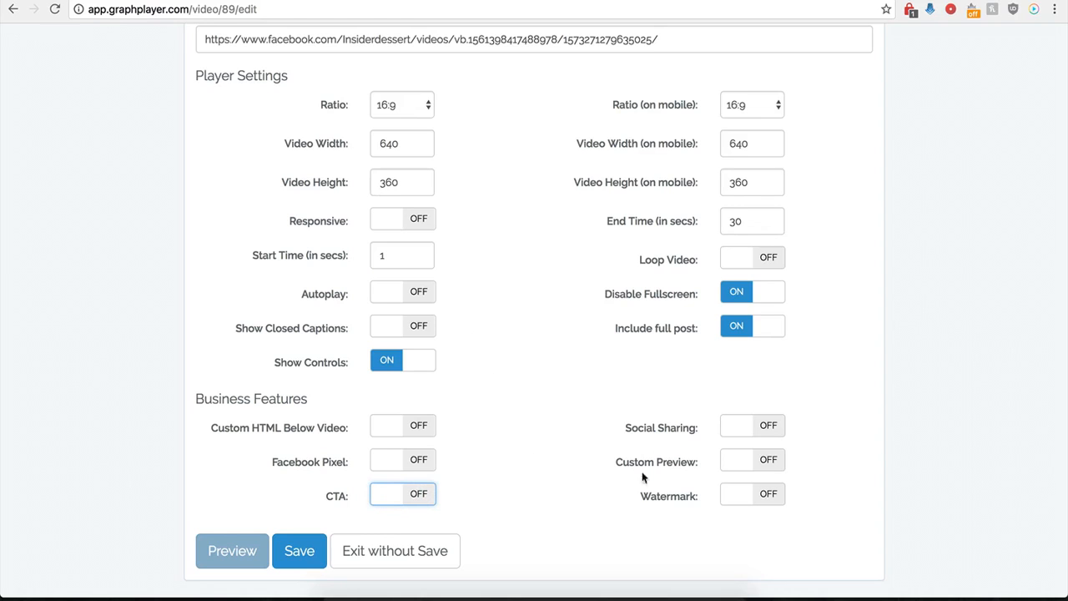
pyautogui.click(749, 428)
pyautogui.scroll(-1, 592, 466)
pyautogui.scroll(-4, 592, 463)
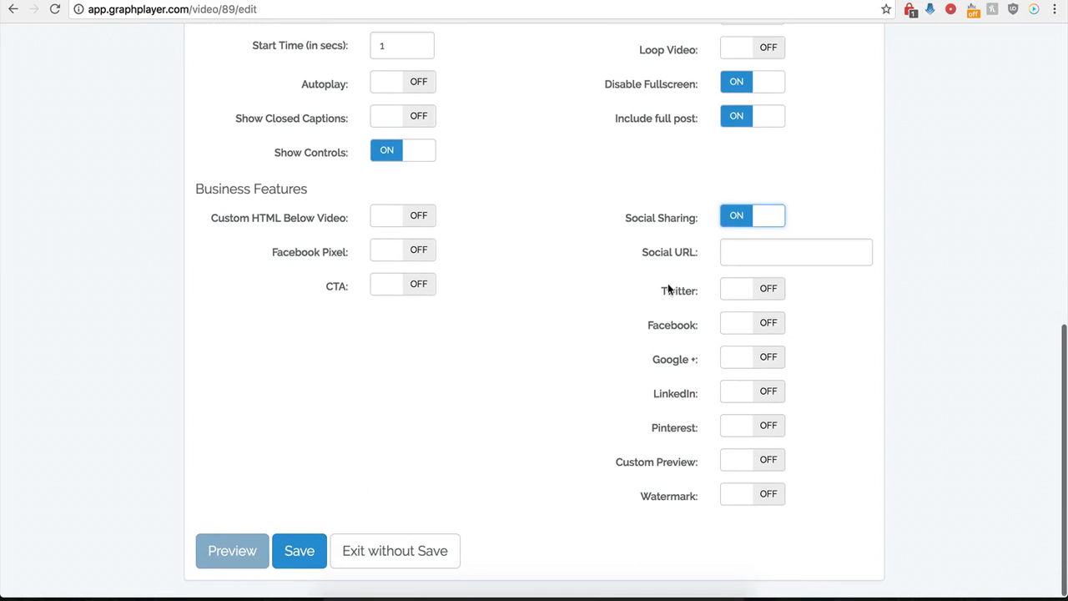
pyautogui.click(733, 251)
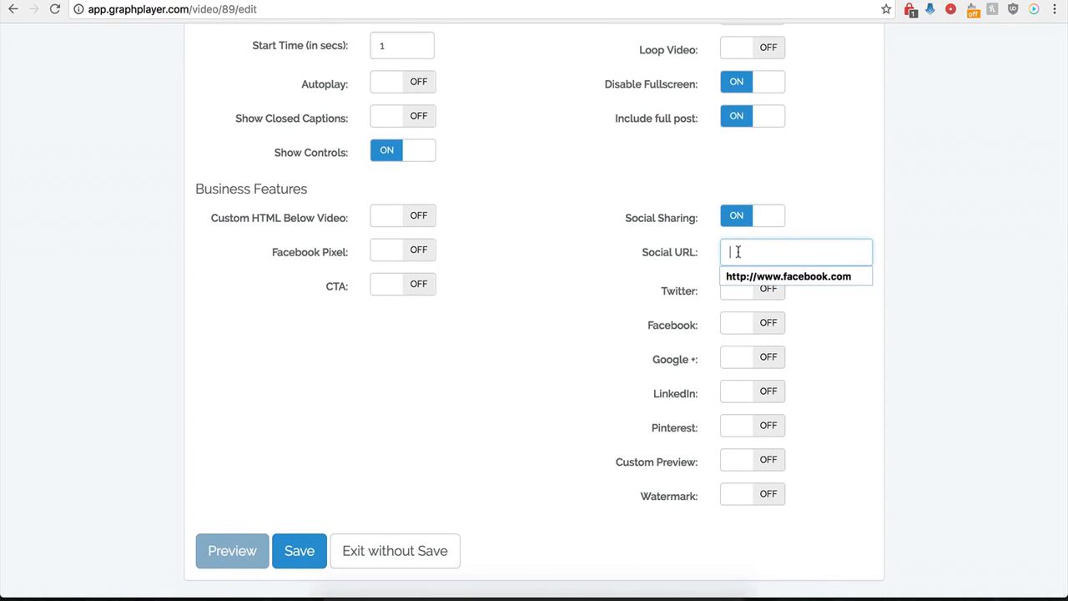
pyautogui.click(746, 277)
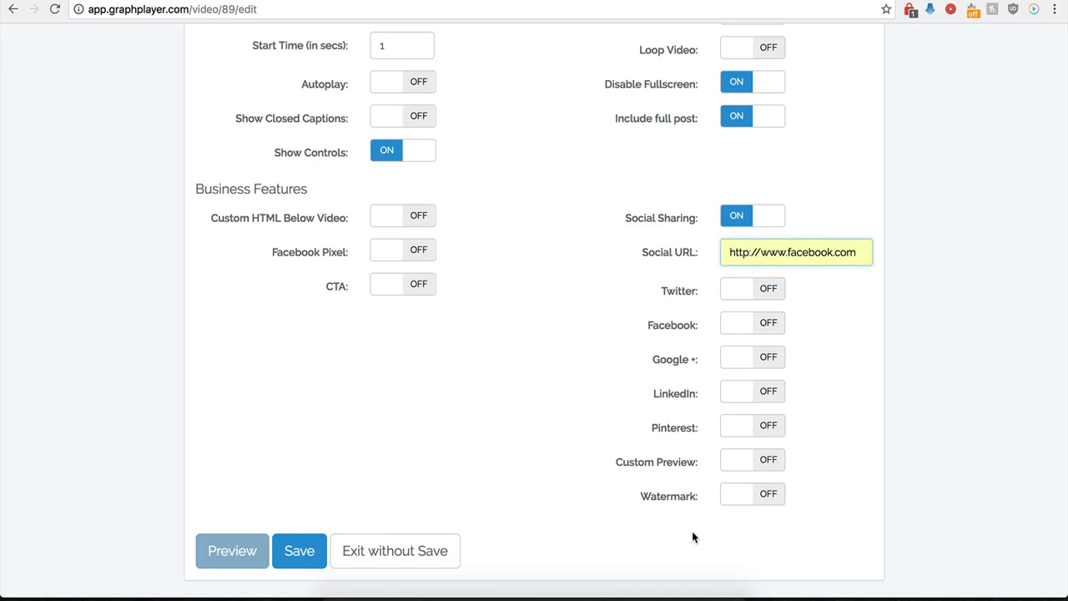
# Enable Twitter sharing with "testing" as the Twitter Handle and "twitter" as the Twitter Text
pyautogui.click(763, 287)
pyautogui.click(747, 352)
pyautogui.click(747, 368)
pyautogui.click(749, 383)
pyautogui.scroll(-1, 659, 351)
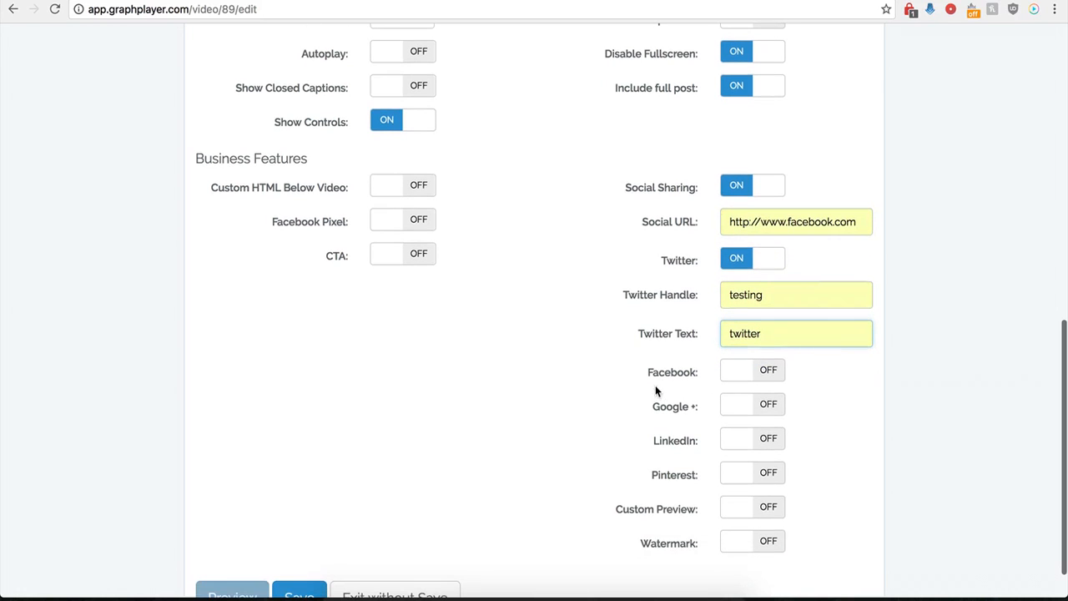
# Turn on Facebook, Google + and LinkedIn sharing for the player and save its settings
pyautogui.click(768, 376)
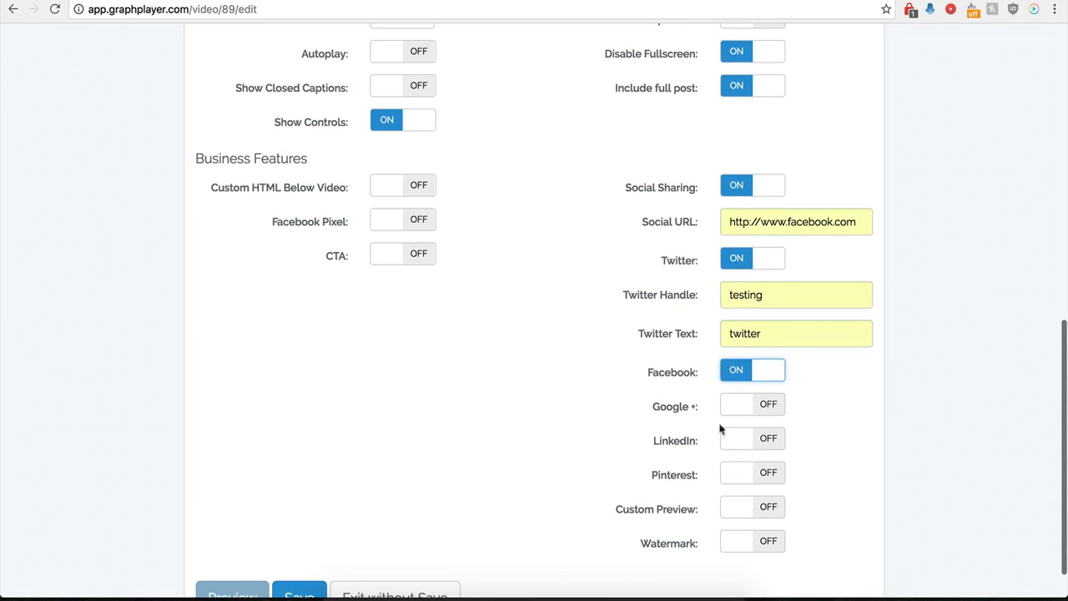
pyautogui.click(768, 406)
pyautogui.click(764, 440)
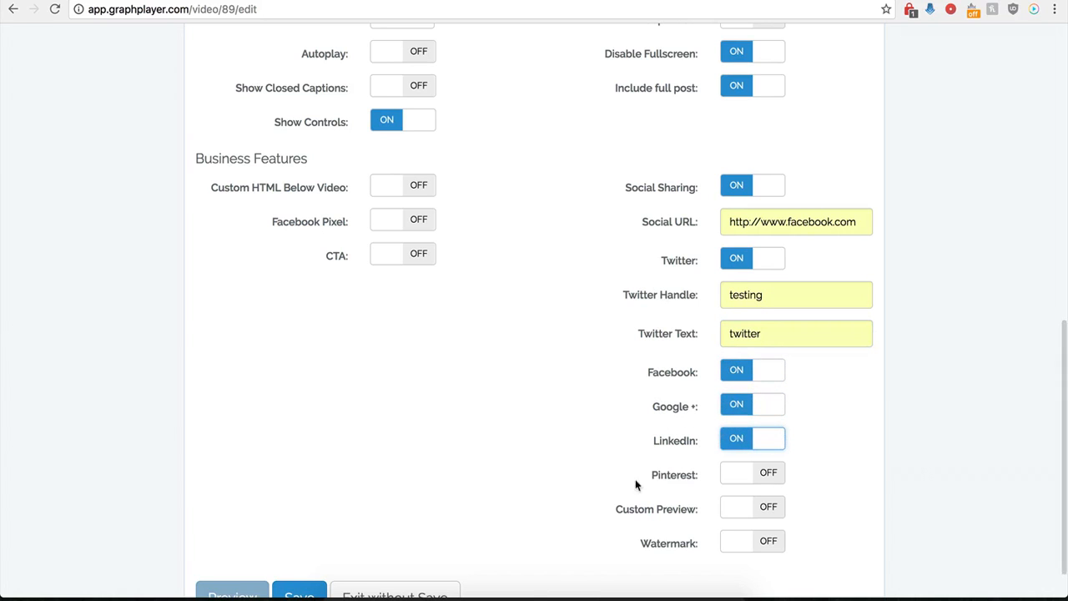
pyautogui.scroll(-2, 720, 424)
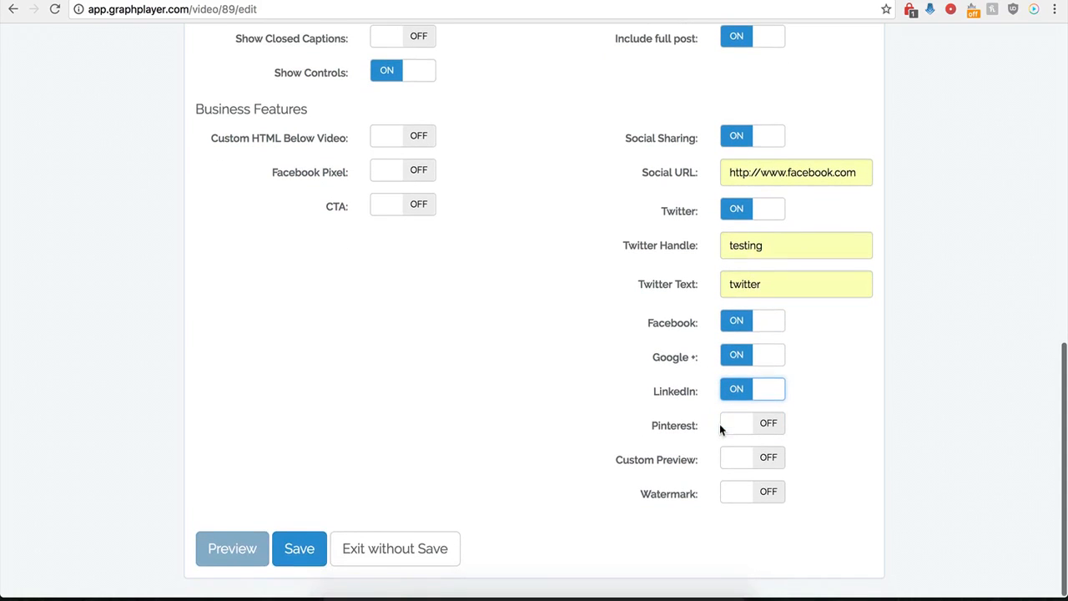
pyautogui.click(302, 554)
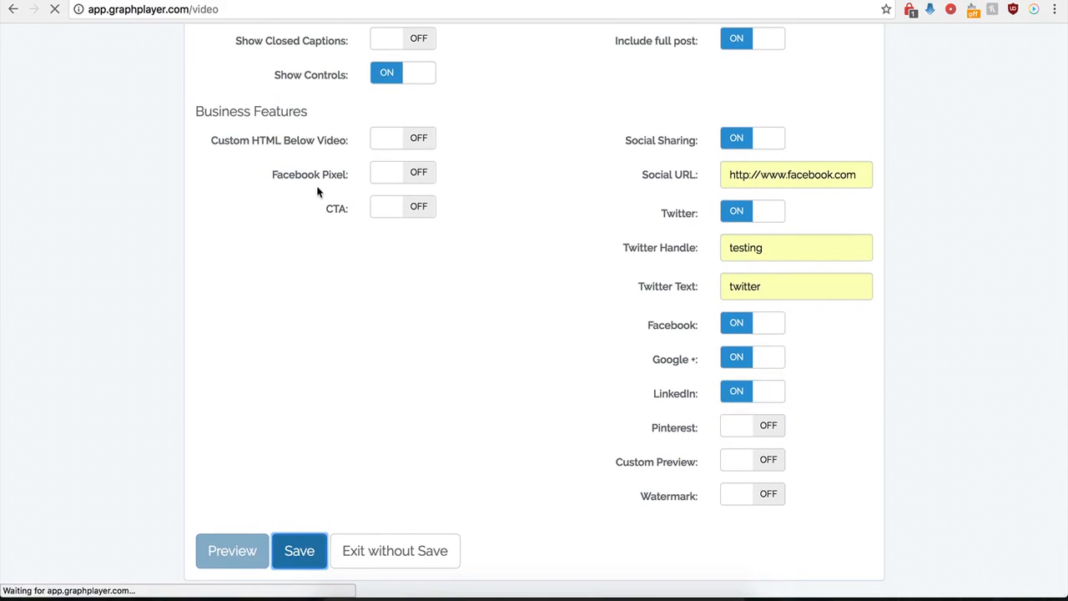
# Reload the WordPress Test page to check the social sharing buttons below the video and return to GraphPlayer
pyautogui.hotkey('ctrl', 'Tab')
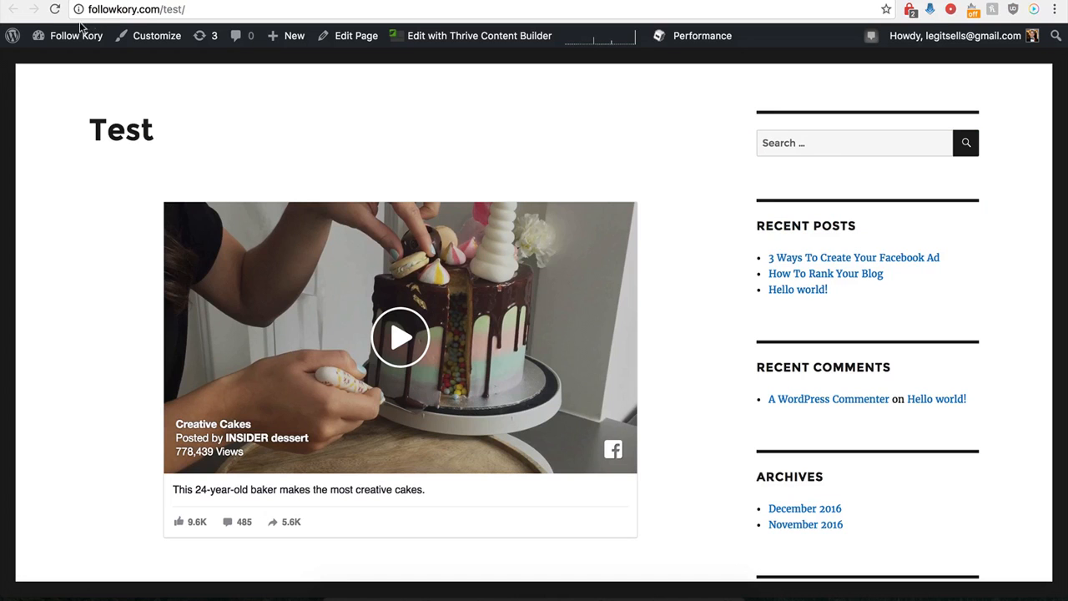
pyautogui.click(54, 9)
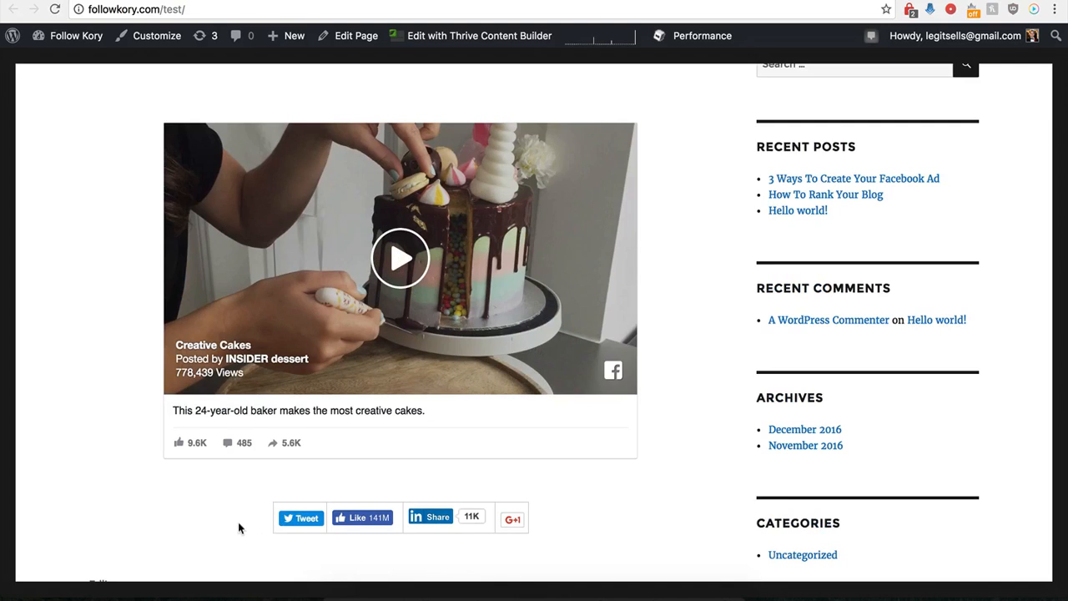
pyautogui.hotkey('ctrl', 'Tab')
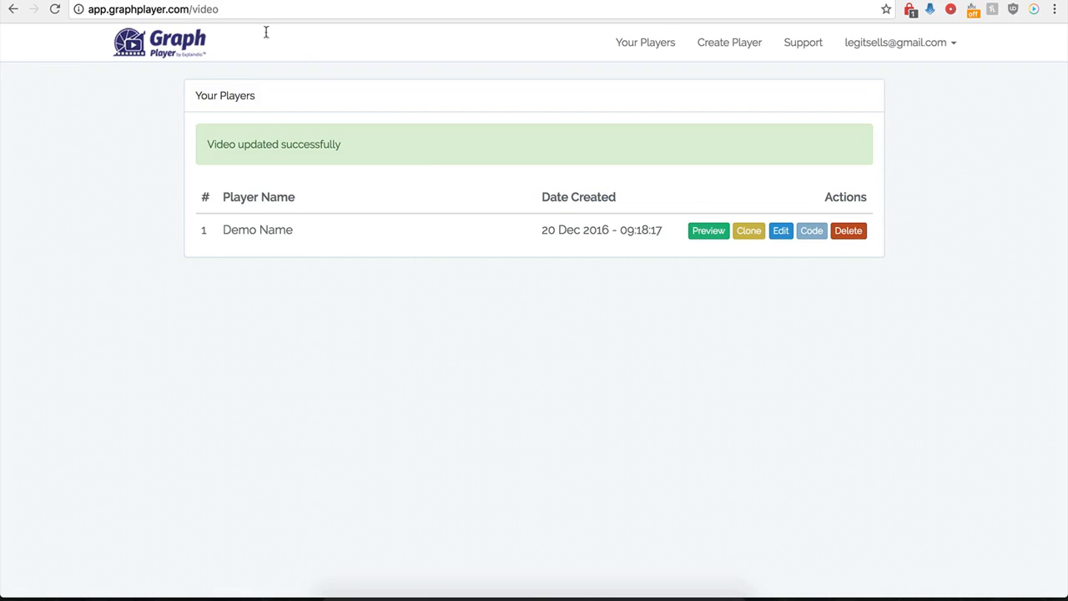
# Reopen the Demo Name player's settings, turn off Social Sharing and turn on Custom Preview
pyautogui.click(783, 238)
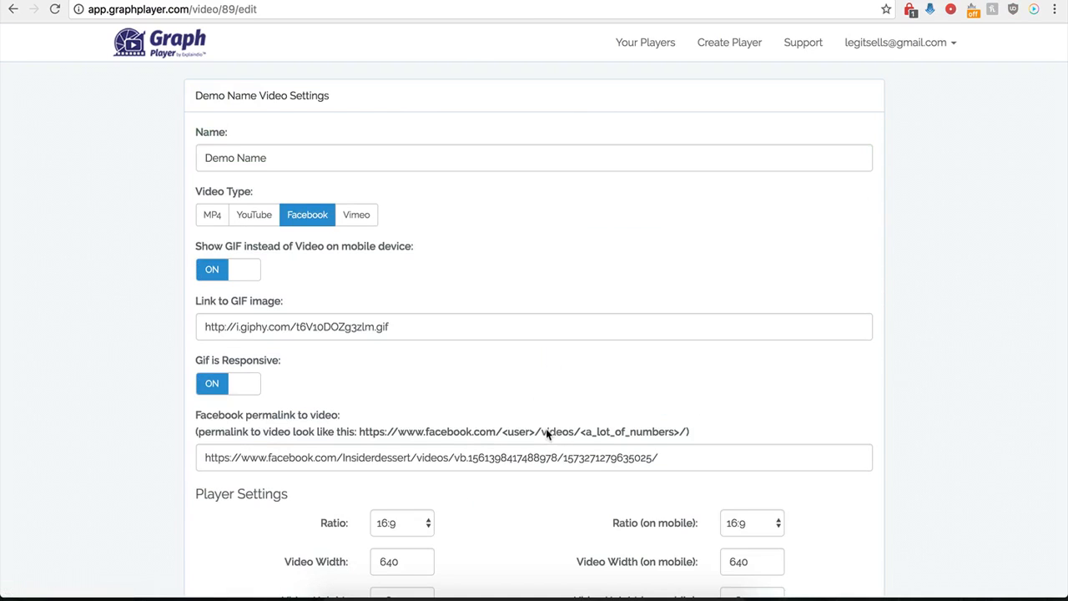
pyautogui.scroll(-8, 585, 451)
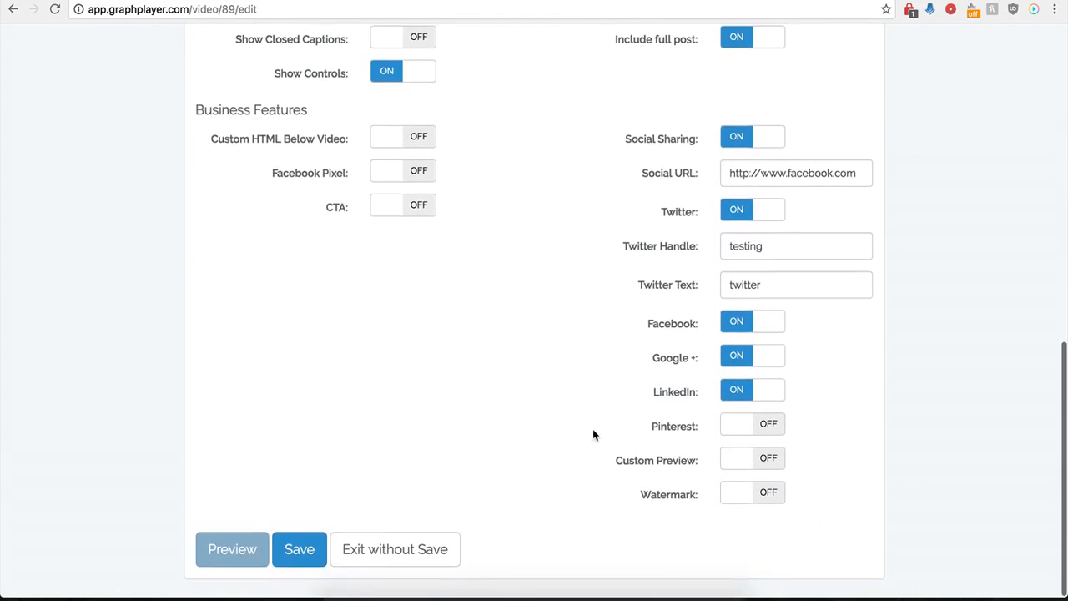
pyautogui.click(735, 142)
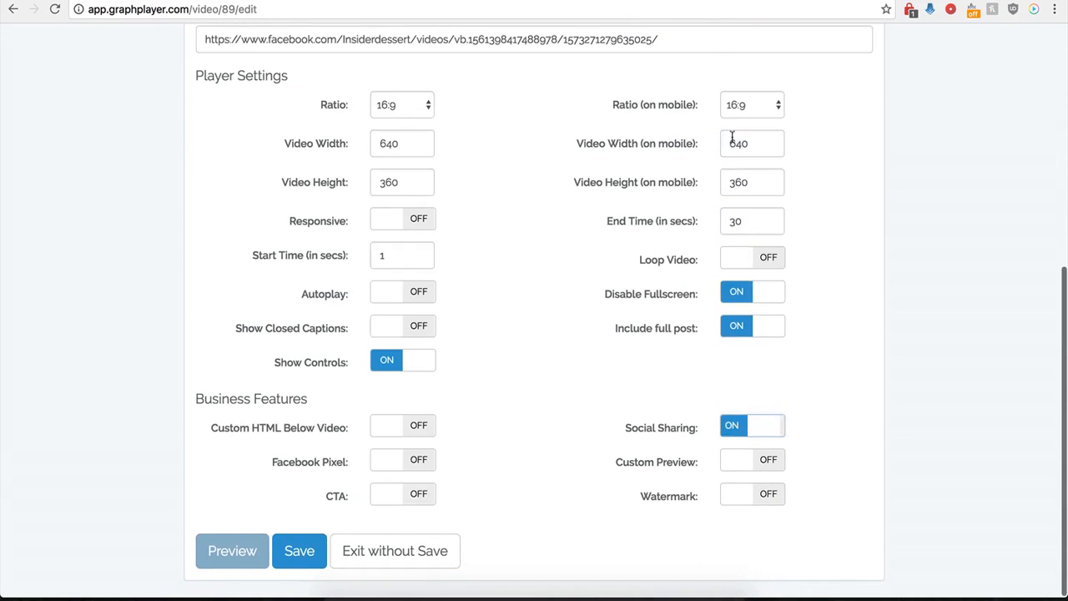
pyautogui.scroll(-1, 627, 420)
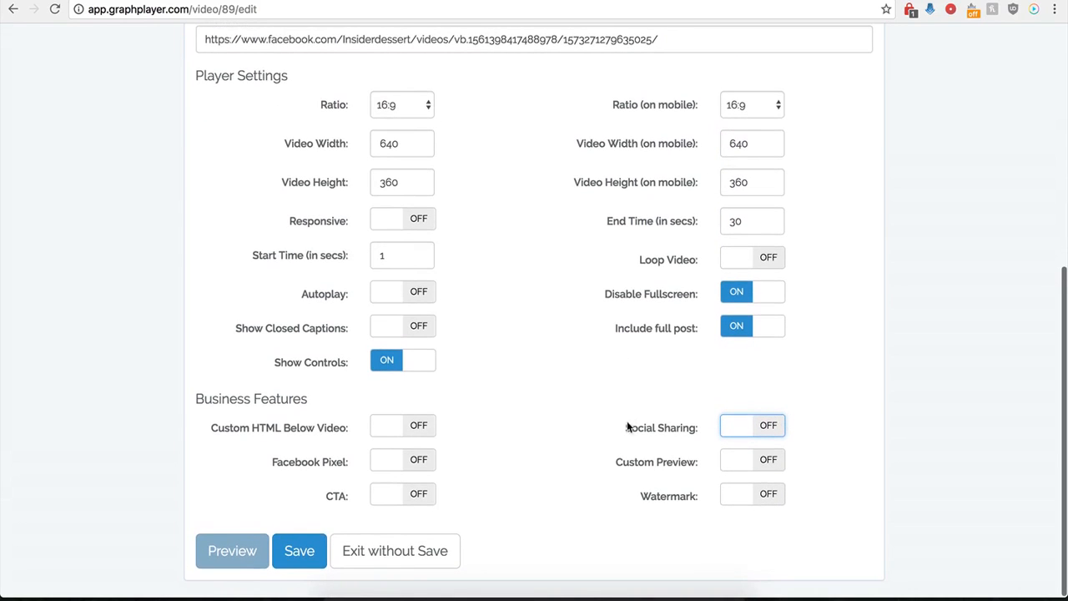
pyautogui.click(770, 461)
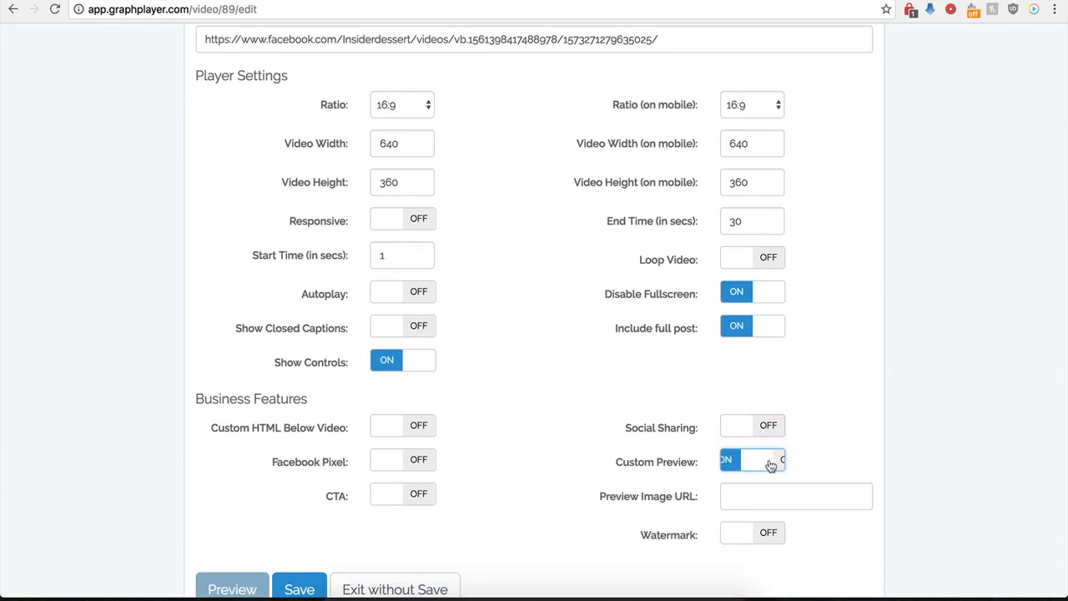
pyautogui.click(741, 500)
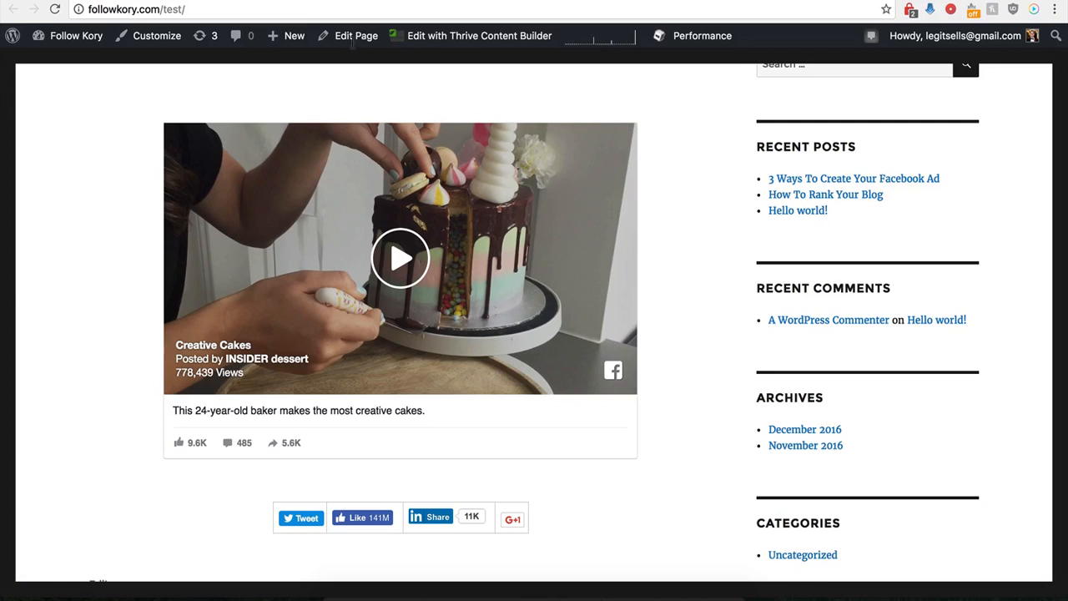
# Review the embedded video's current preview image on the Test page and switch back to GraphPlayer
pyautogui.scroll(1, 202, 309)
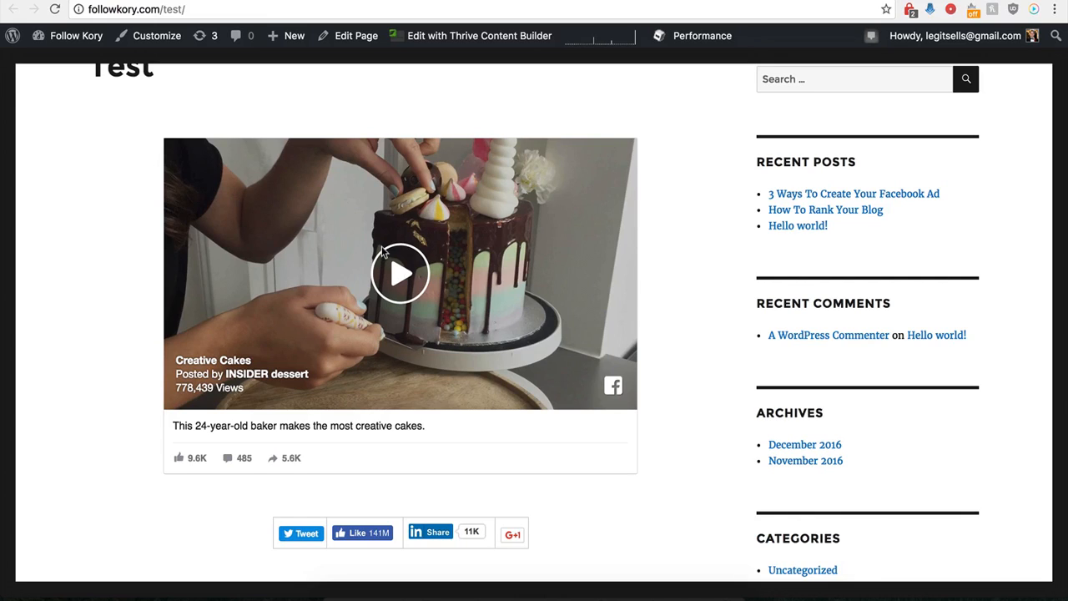
pyautogui.scroll(1, 316, 233)
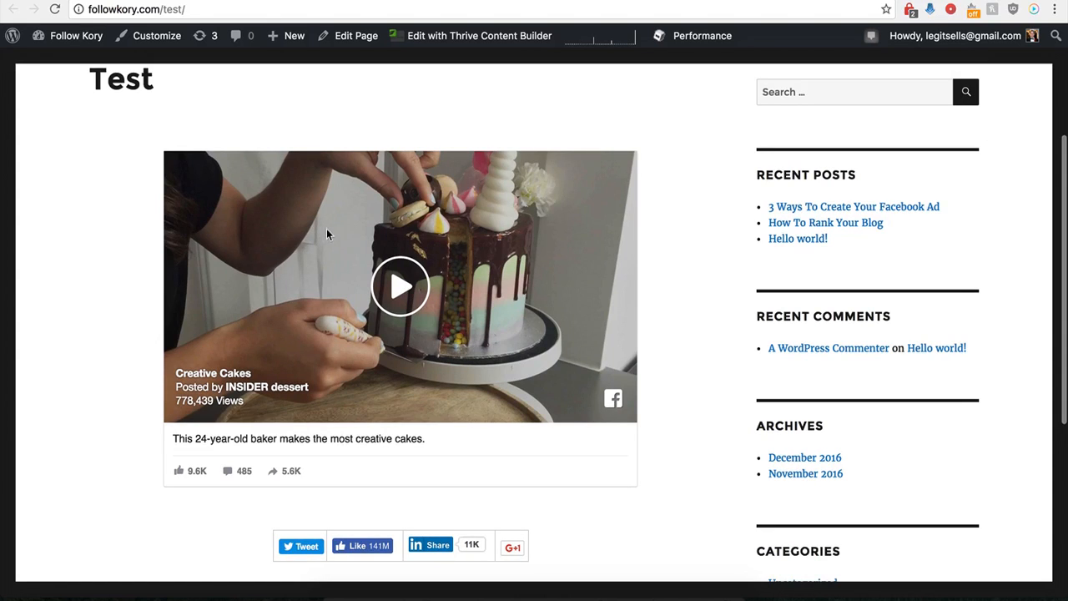
pyautogui.click(207, 1)
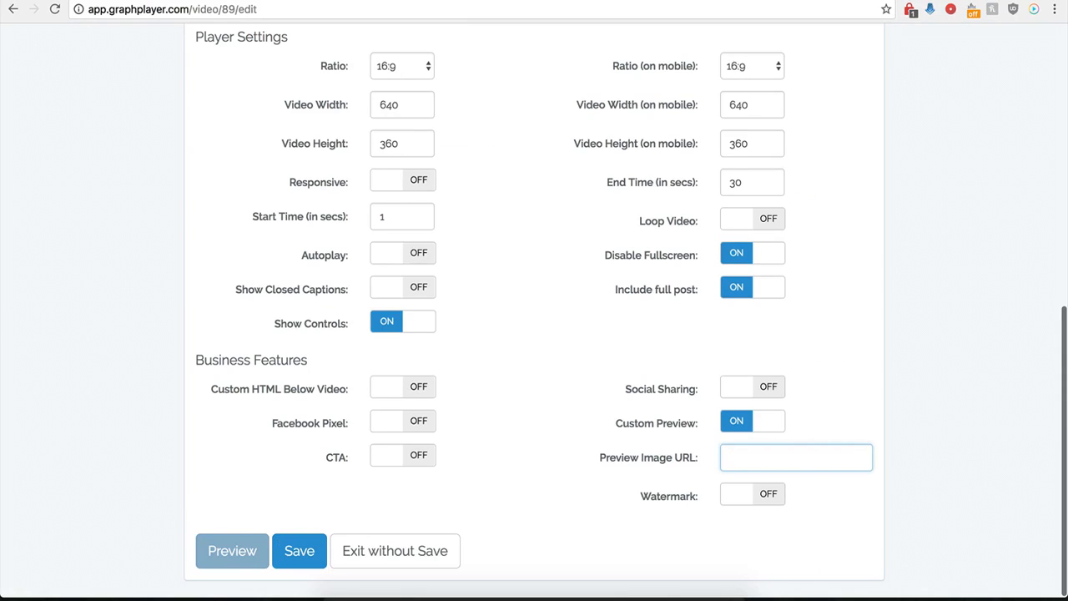
# Paste the copied hdwpro.com image address as the Preview Image URL, save the player and reload the Test page
pyautogui.click(743, 457)
pyautogui.press('super+v')
pyautogui.click(632, 454)
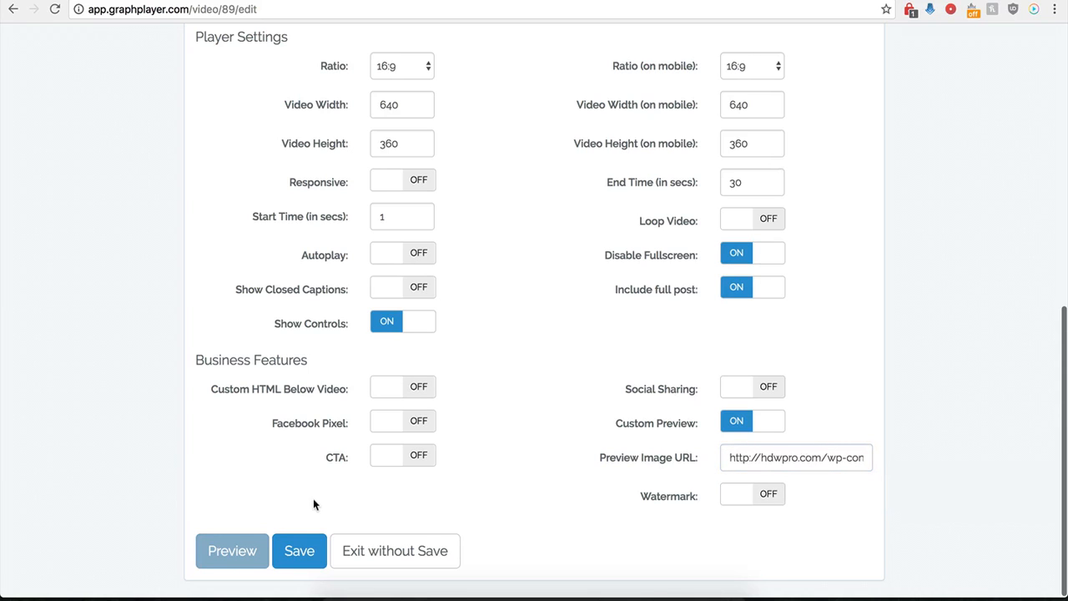
pyautogui.click(299, 550)
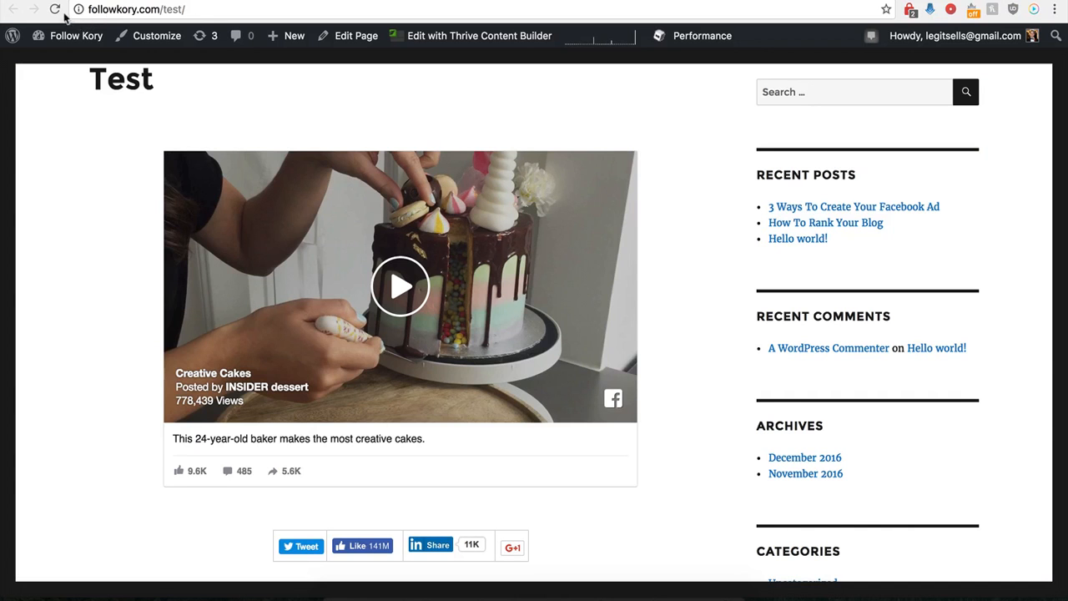
pyautogui.click(55, 9)
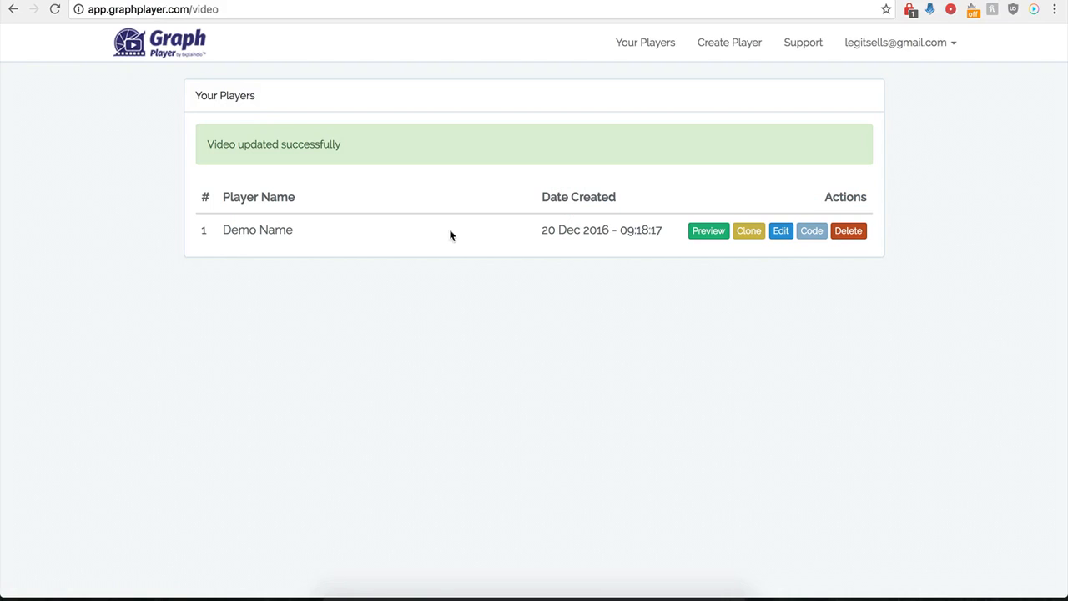
# Reopen the Demo Name player's settings in GraphPlayer and turn off Custom Preview
pyautogui.click(781, 232)
pyautogui.scroll(-6, 637, 414)
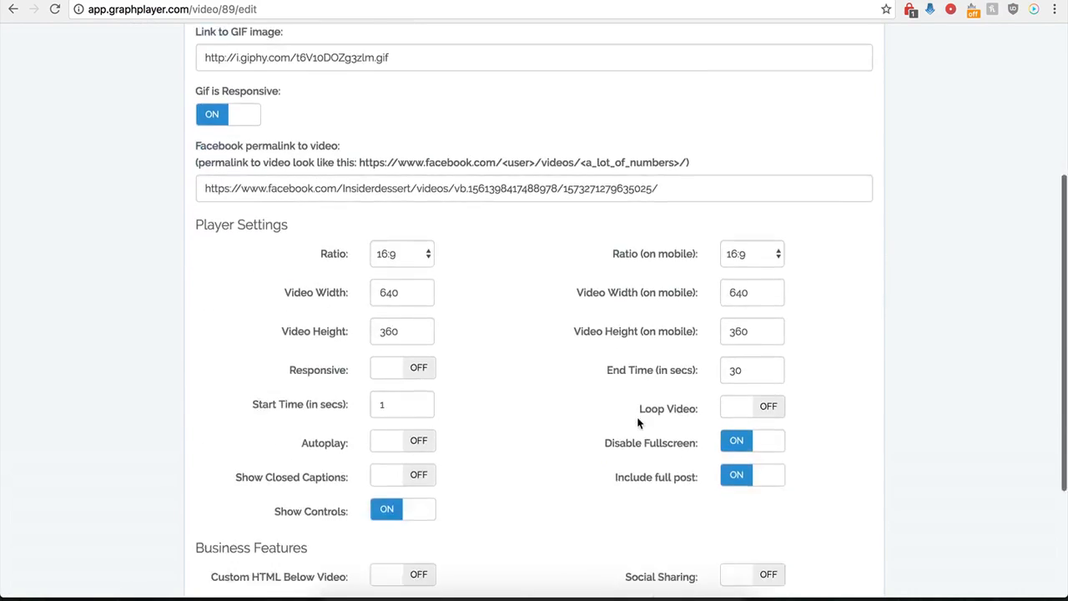
pyautogui.click(729, 426)
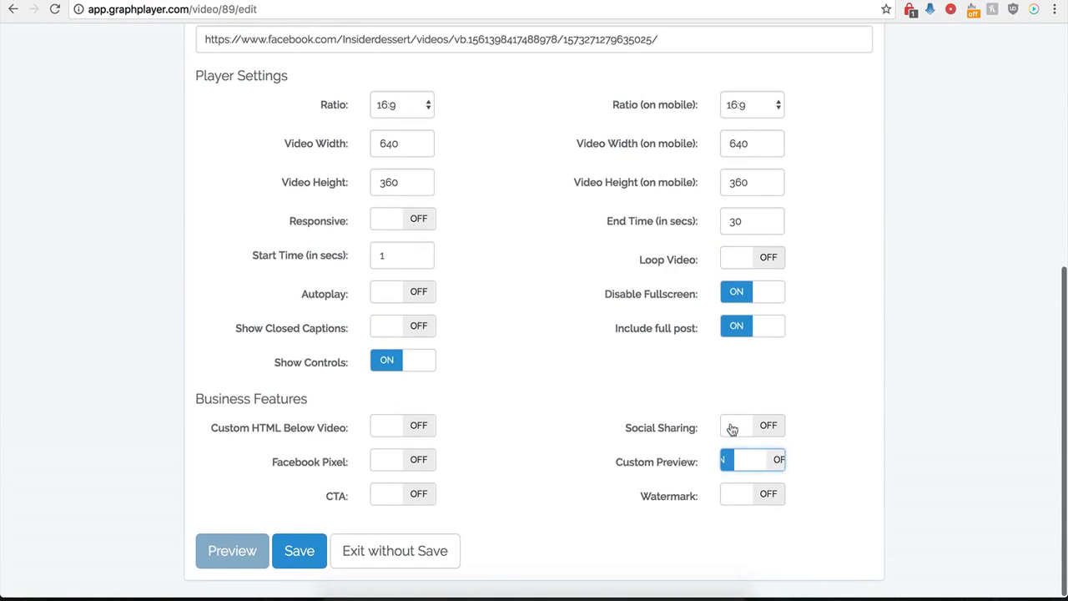
# Turn on the Watermark and review its image URL, link, click action, position, opacity and scale options
pyautogui.click(772, 495)
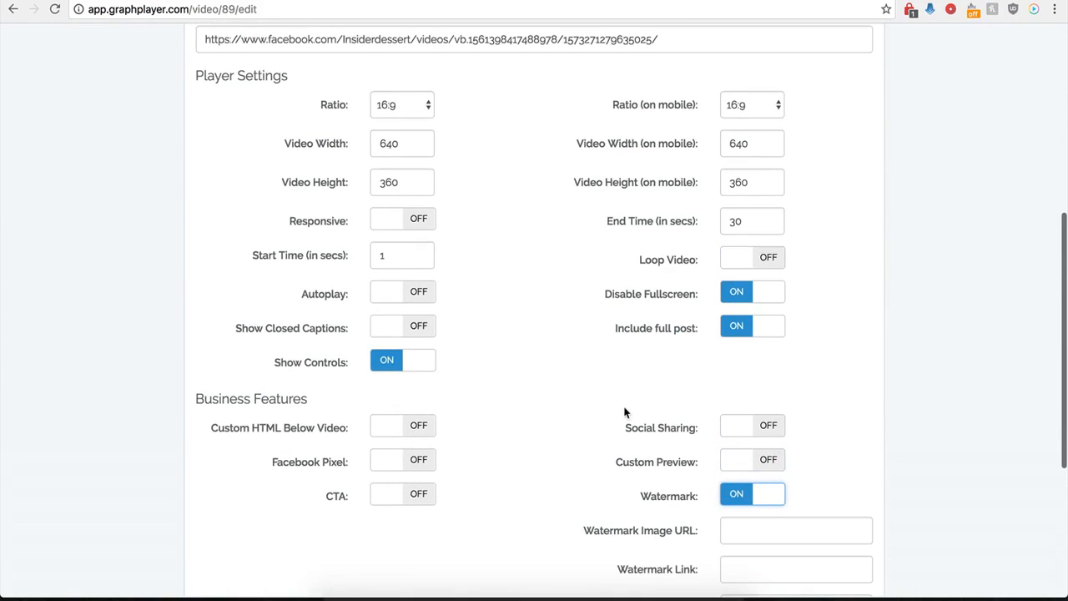
pyautogui.scroll(-1, 631, 523)
pyautogui.scroll(-3, 659, 526)
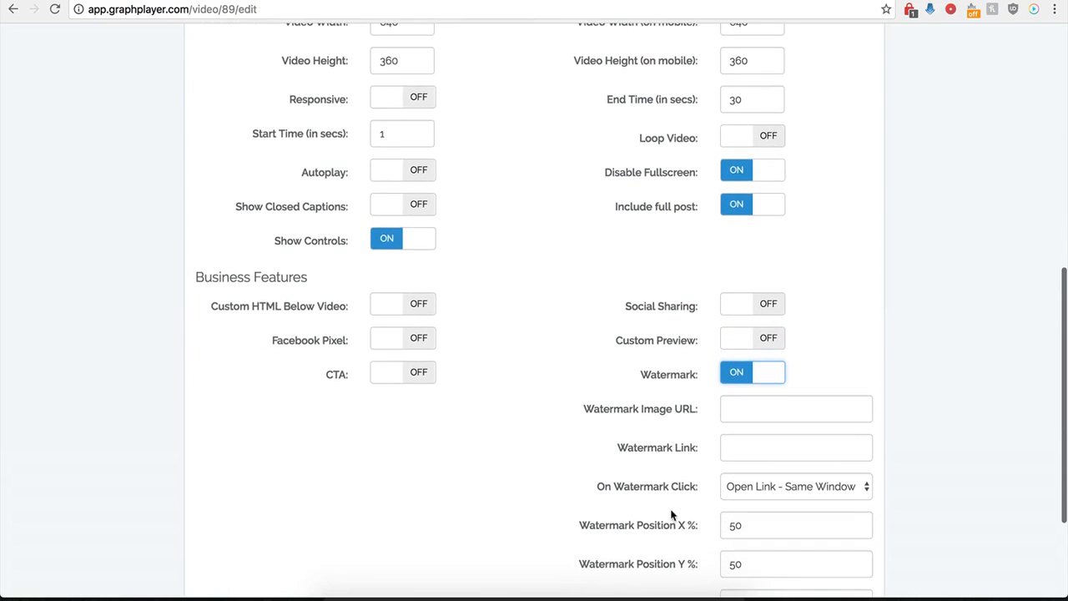
pyautogui.click(741, 411)
pyautogui.scroll(-3, 647, 430)
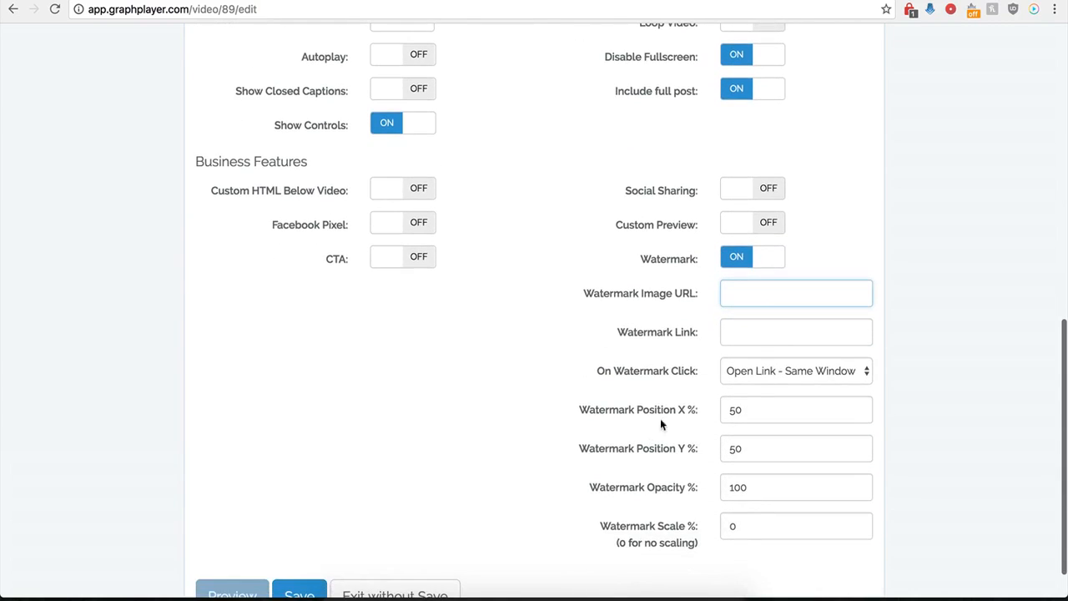
pyautogui.click(734, 331)
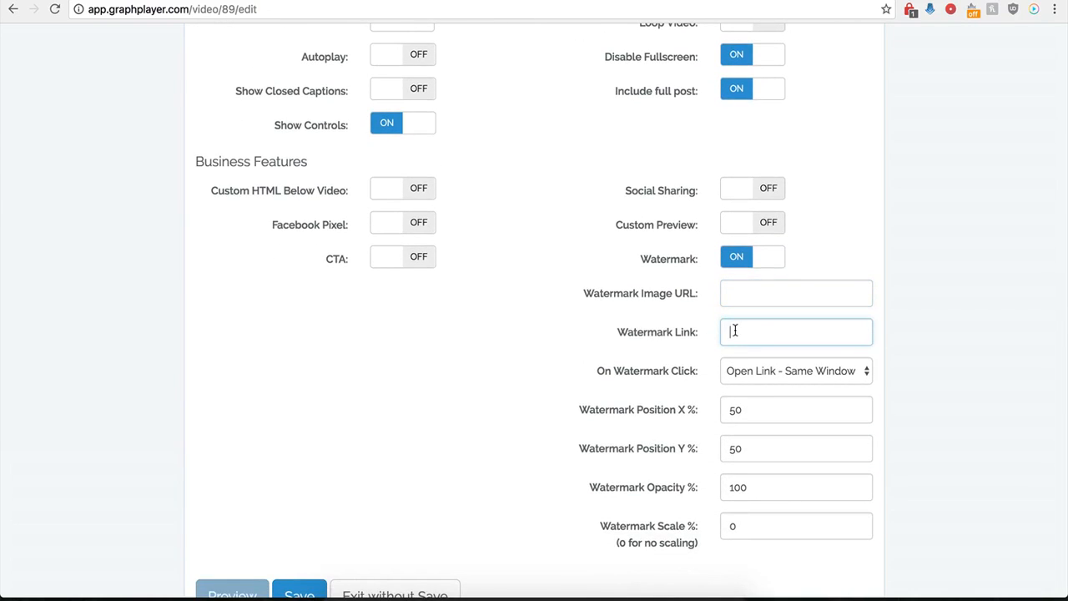
pyautogui.click(811, 371)
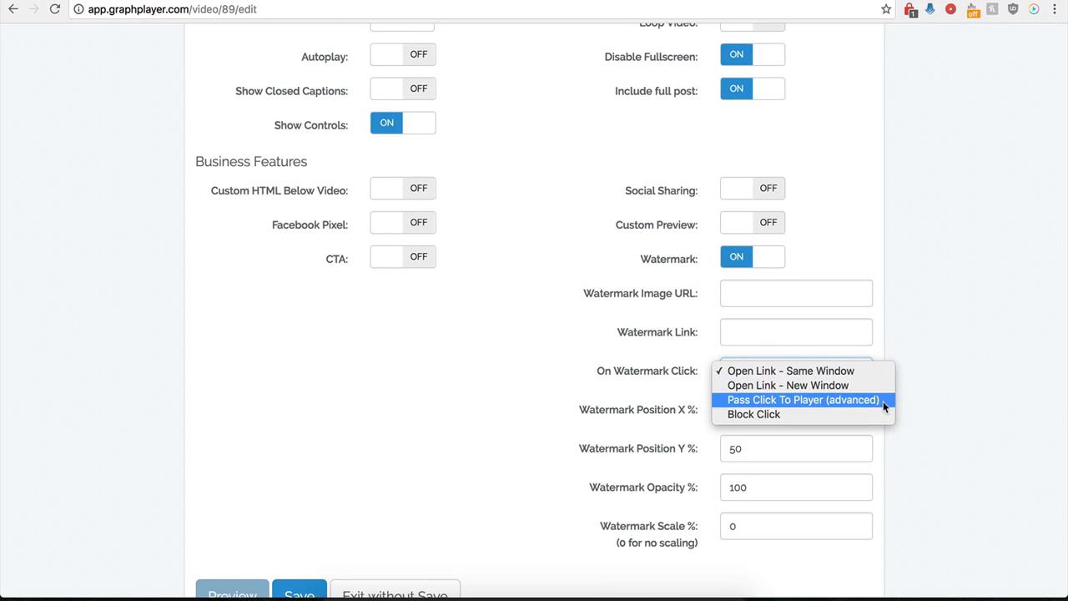
pyautogui.click(577, 353)
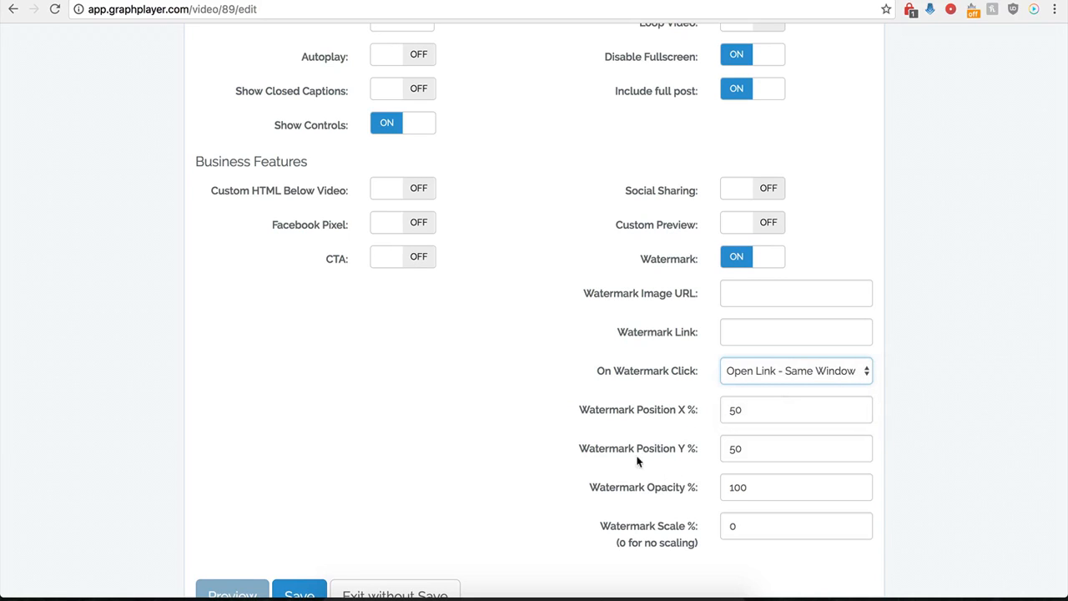
# Turn on the CTA to view its settings, turn it off again and turn off the Watermark
pyautogui.click(411, 259)
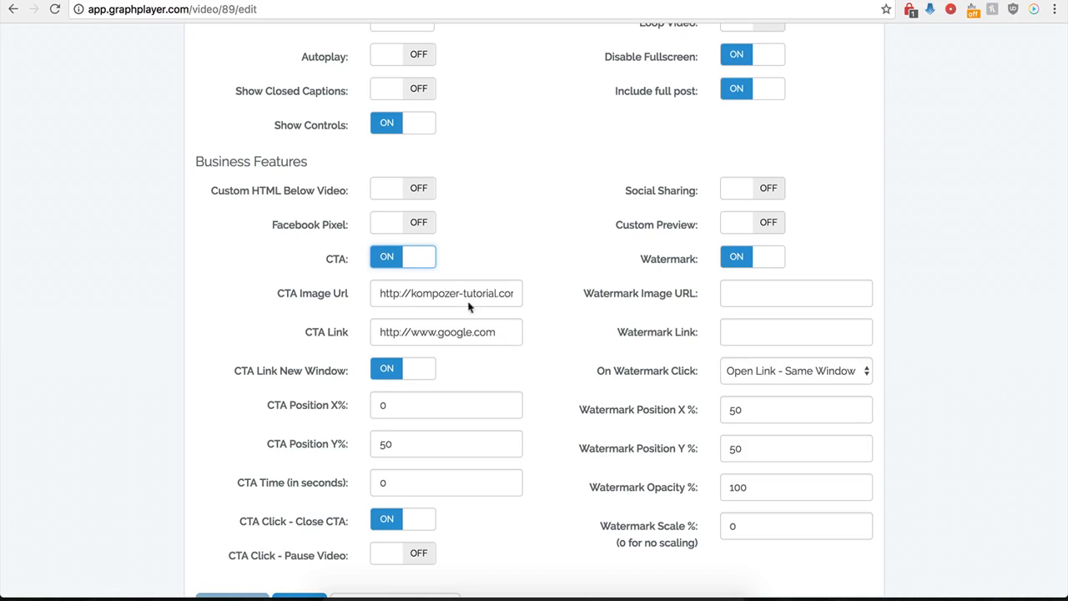
pyautogui.click(405, 265)
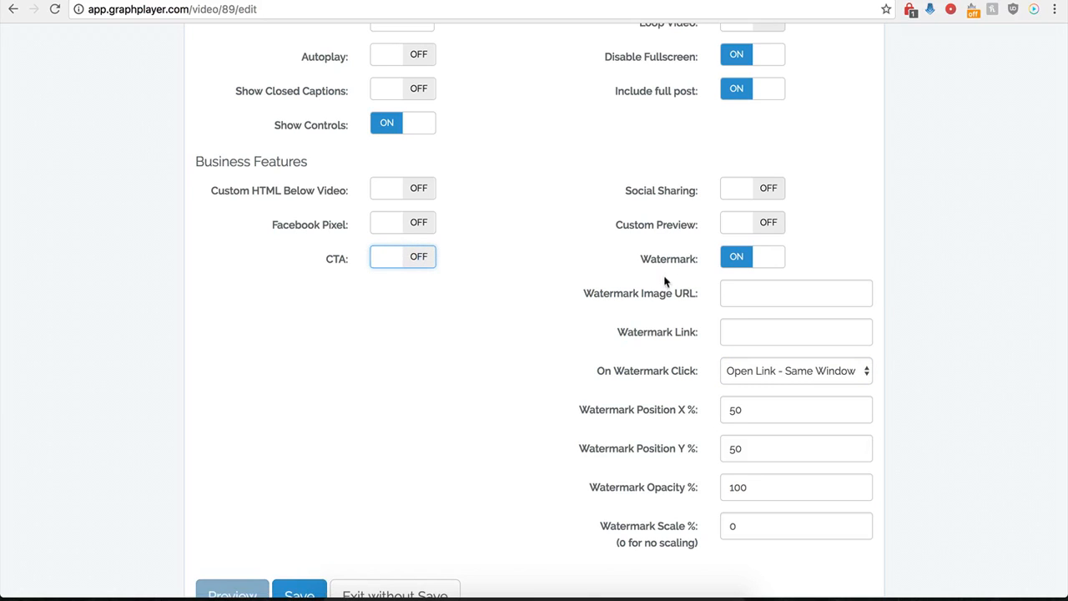
pyautogui.click(737, 264)
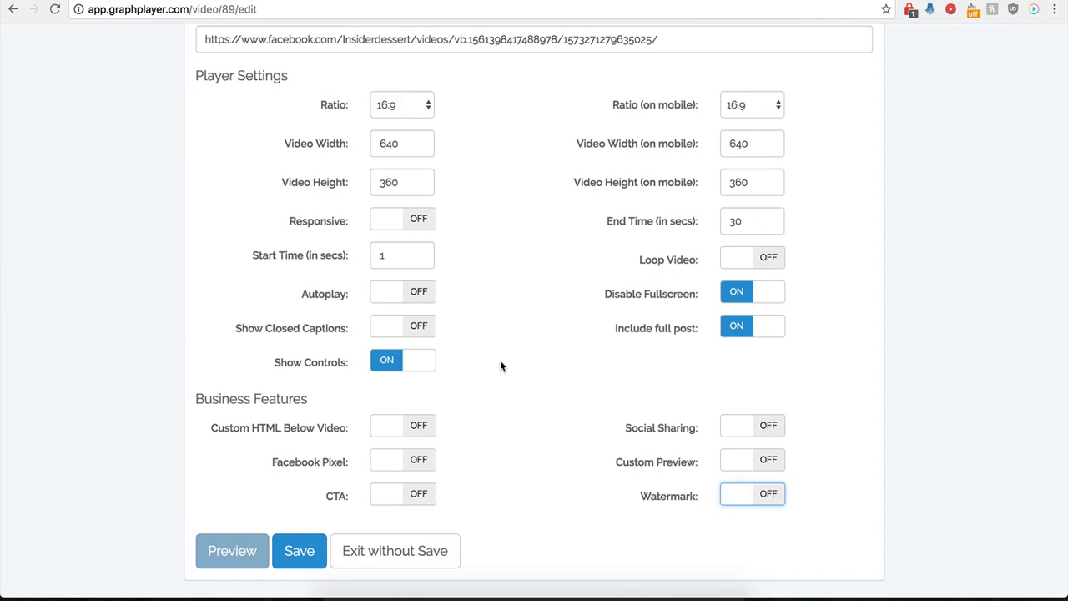